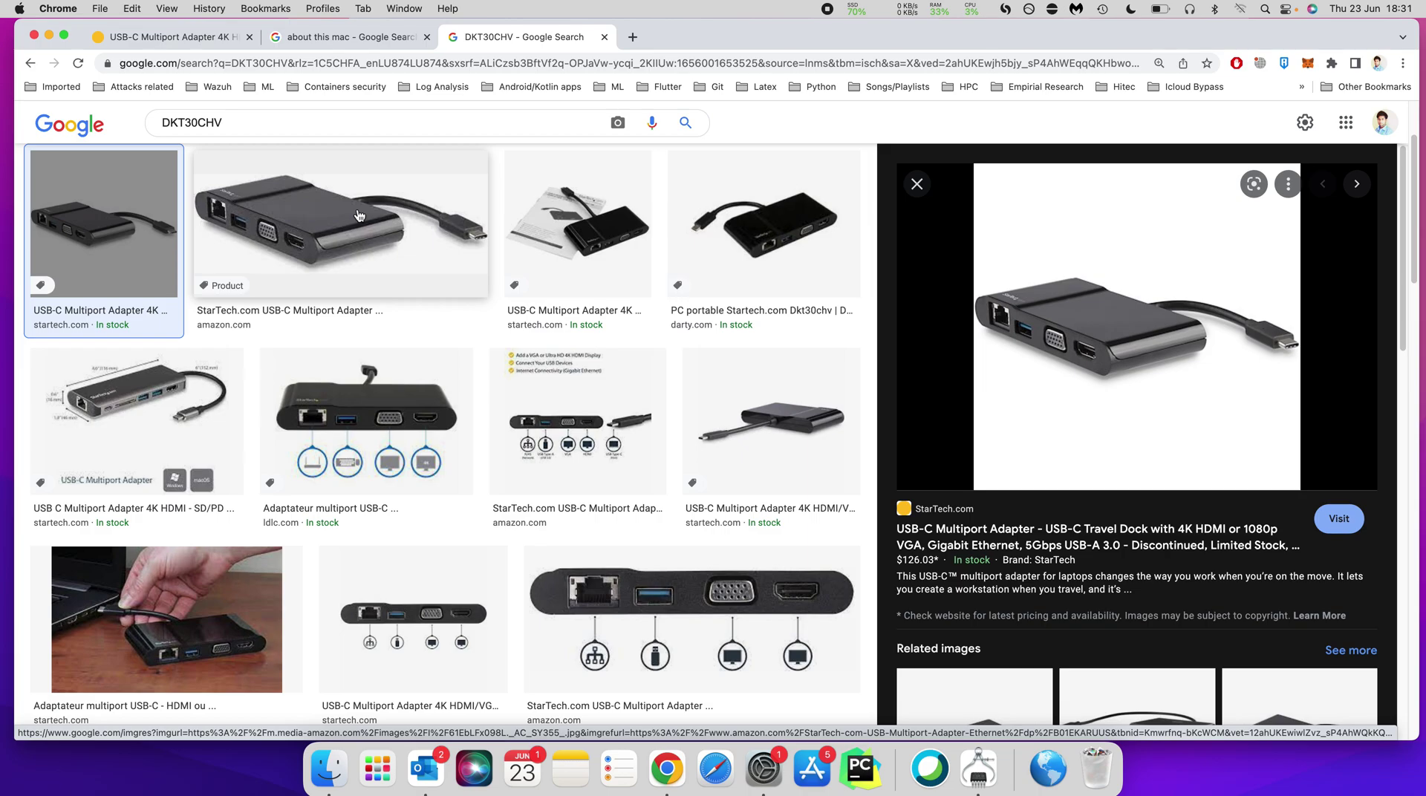
Preview the Darty and StarTech.com pictures of the DKT30CHV adapter in the image results
left_click(759, 240)
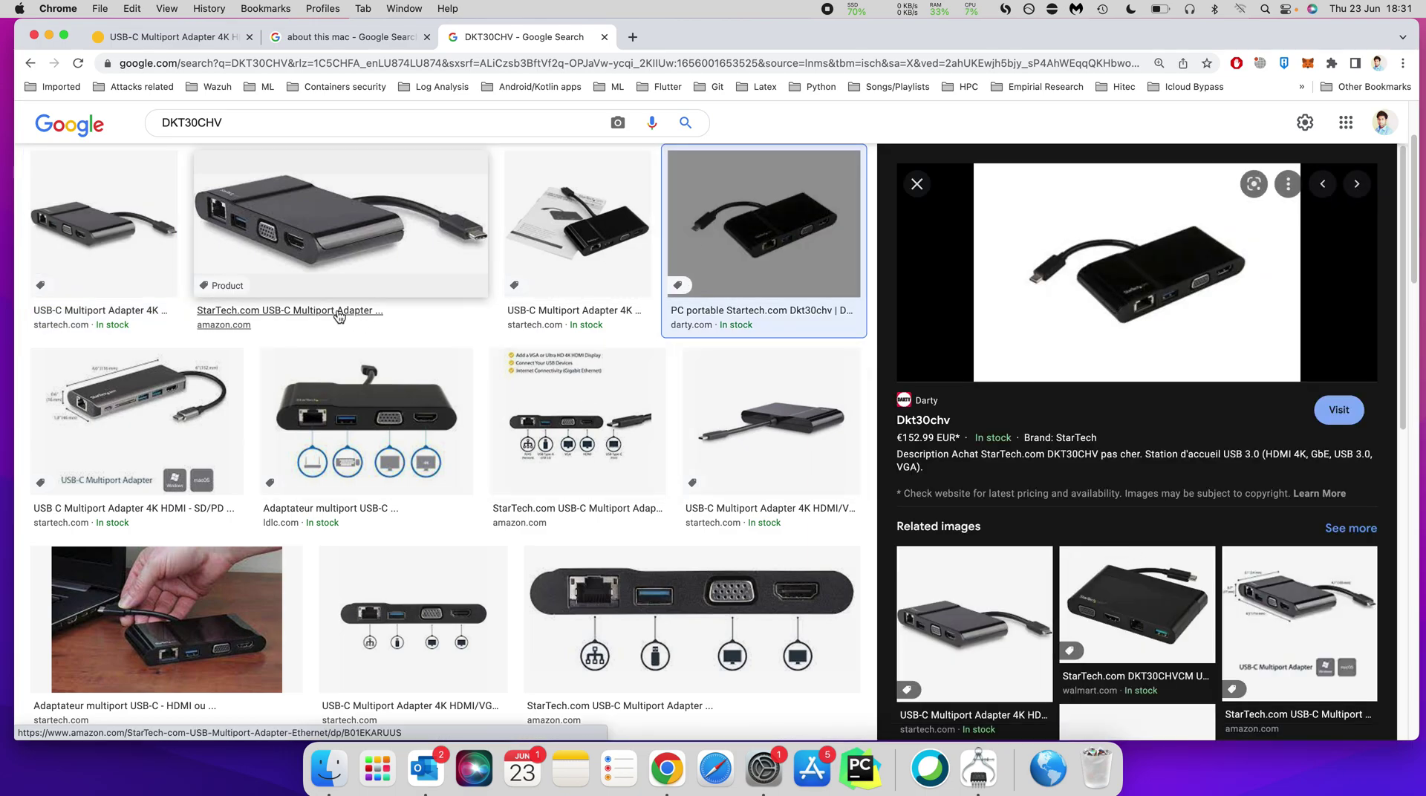
left_click(104, 223)
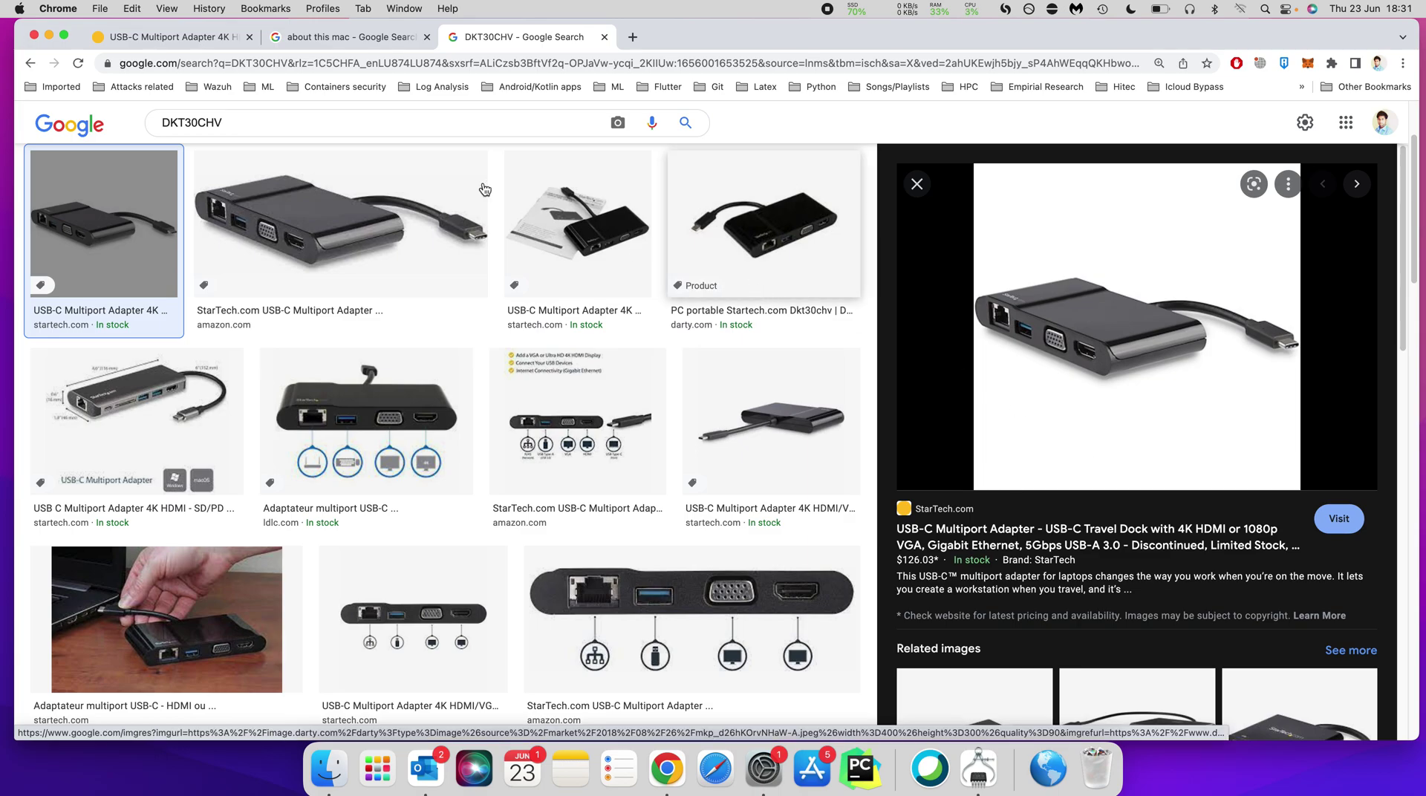
Switch to System Information and examine the Thunderbolt/USB4 and USB hardware sections for the connected DKT30CHV adapter
left_click(294, 39)
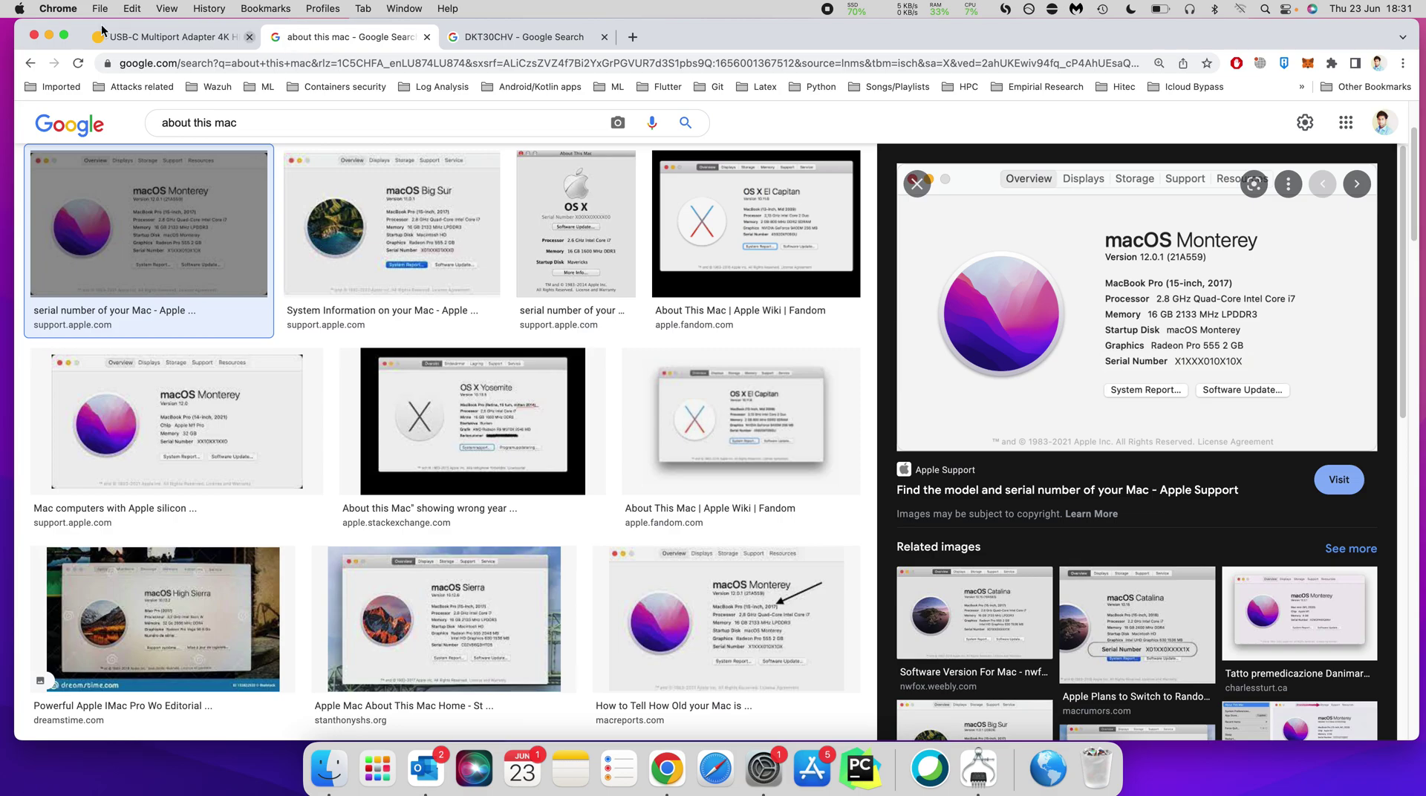
left_click(20, 9)
left_click(22, 10)
left_click(977, 769)
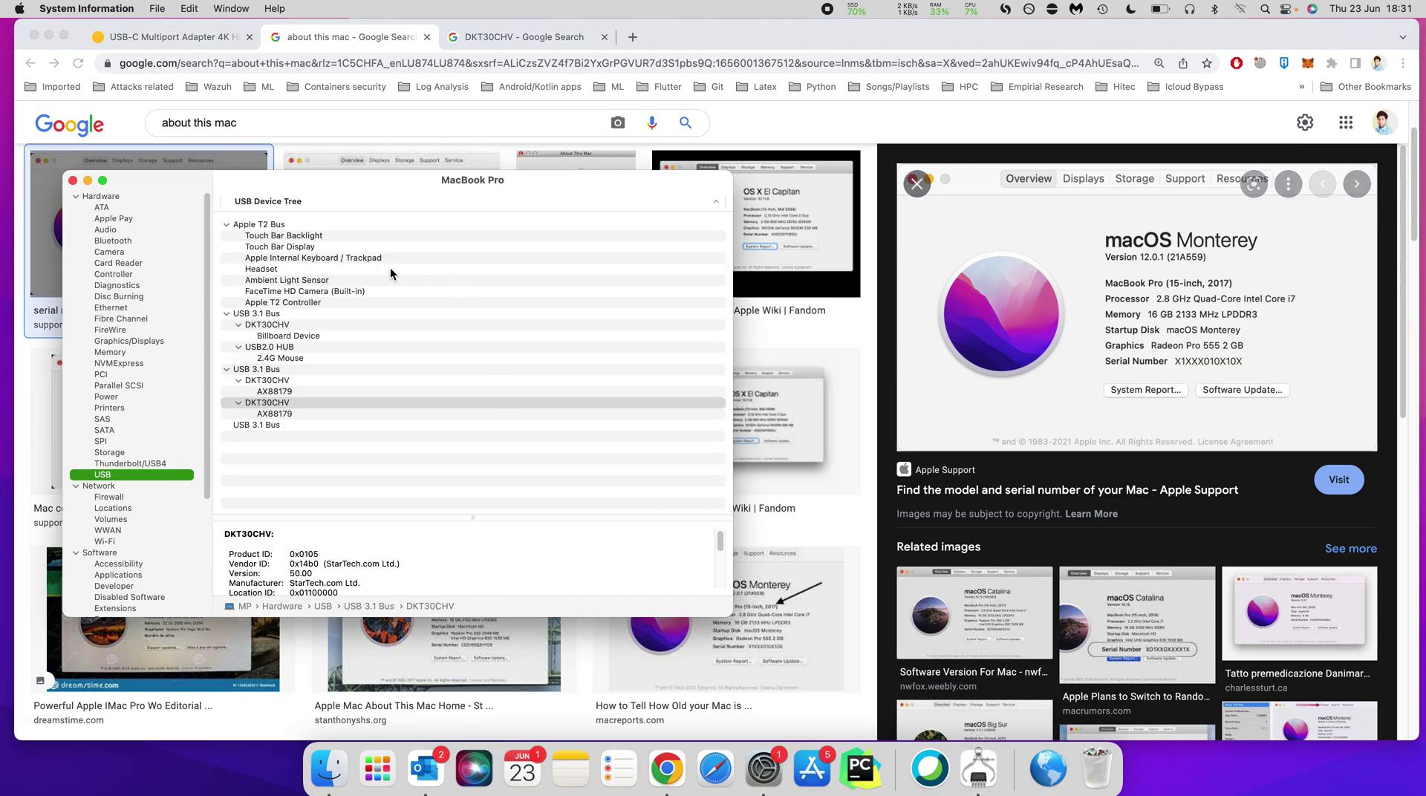
left_click(132, 463)
left_click(133, 473)
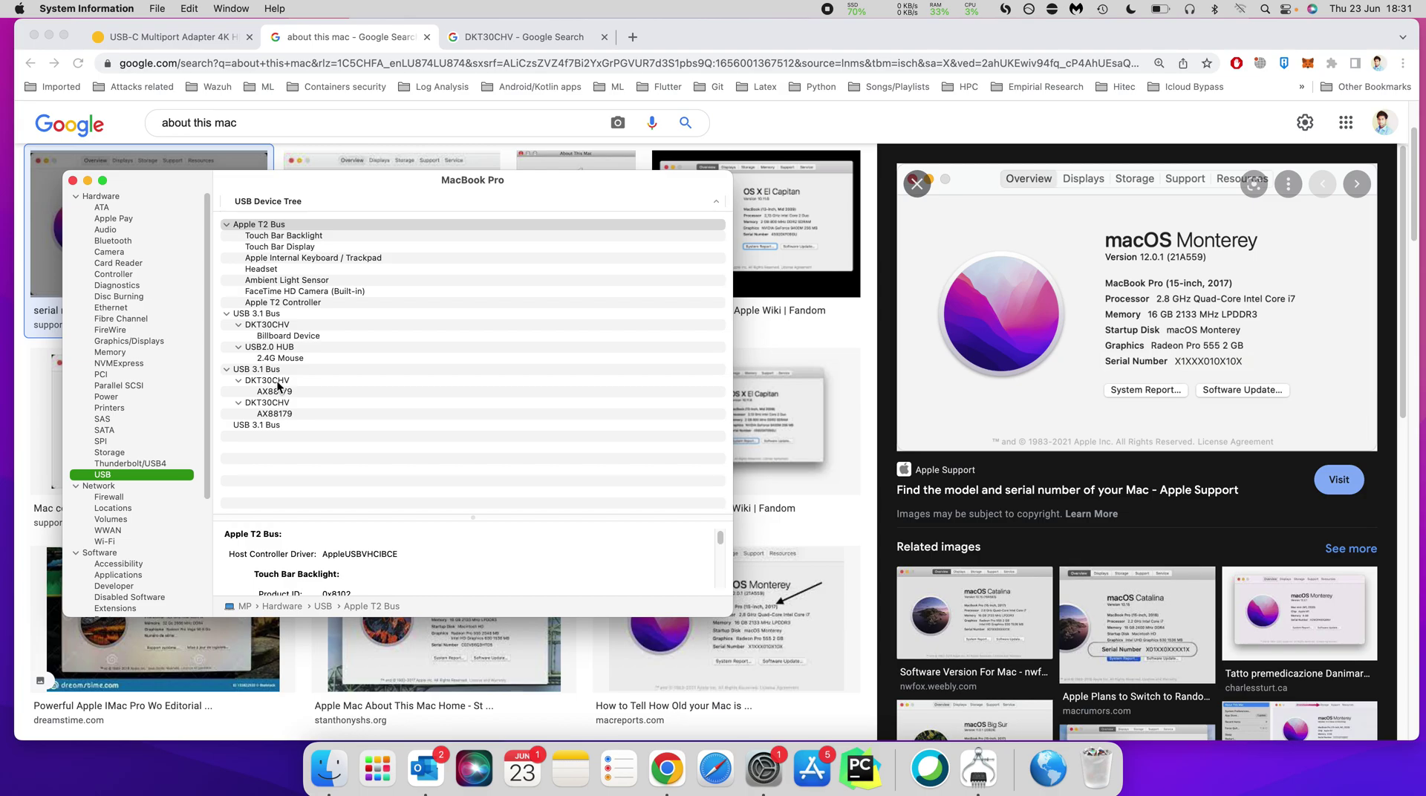
Return to the StarTech.com site in the browser, go to its home page and search the products for DKT30chv
left_click(147, 41)
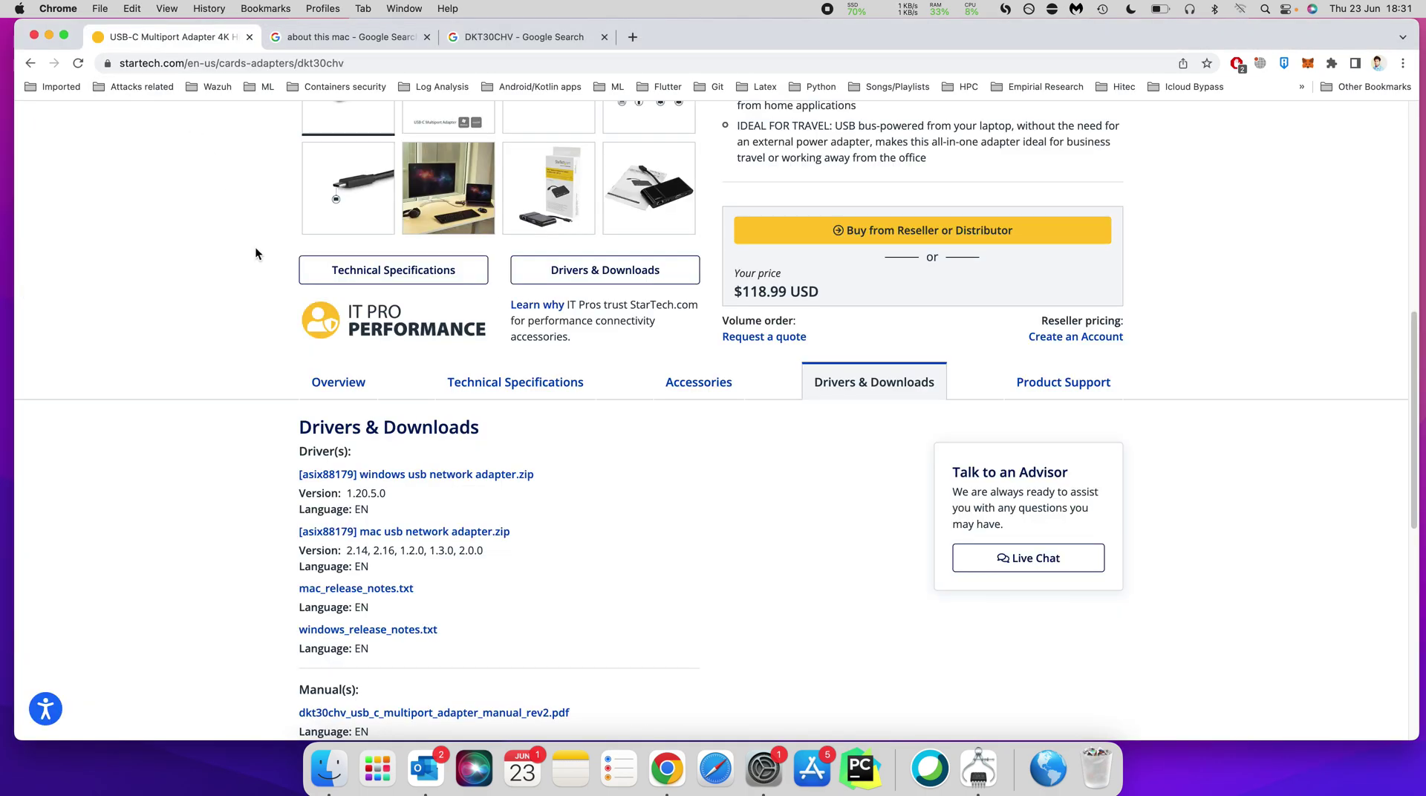
scroll(252, 256, "up", 10)
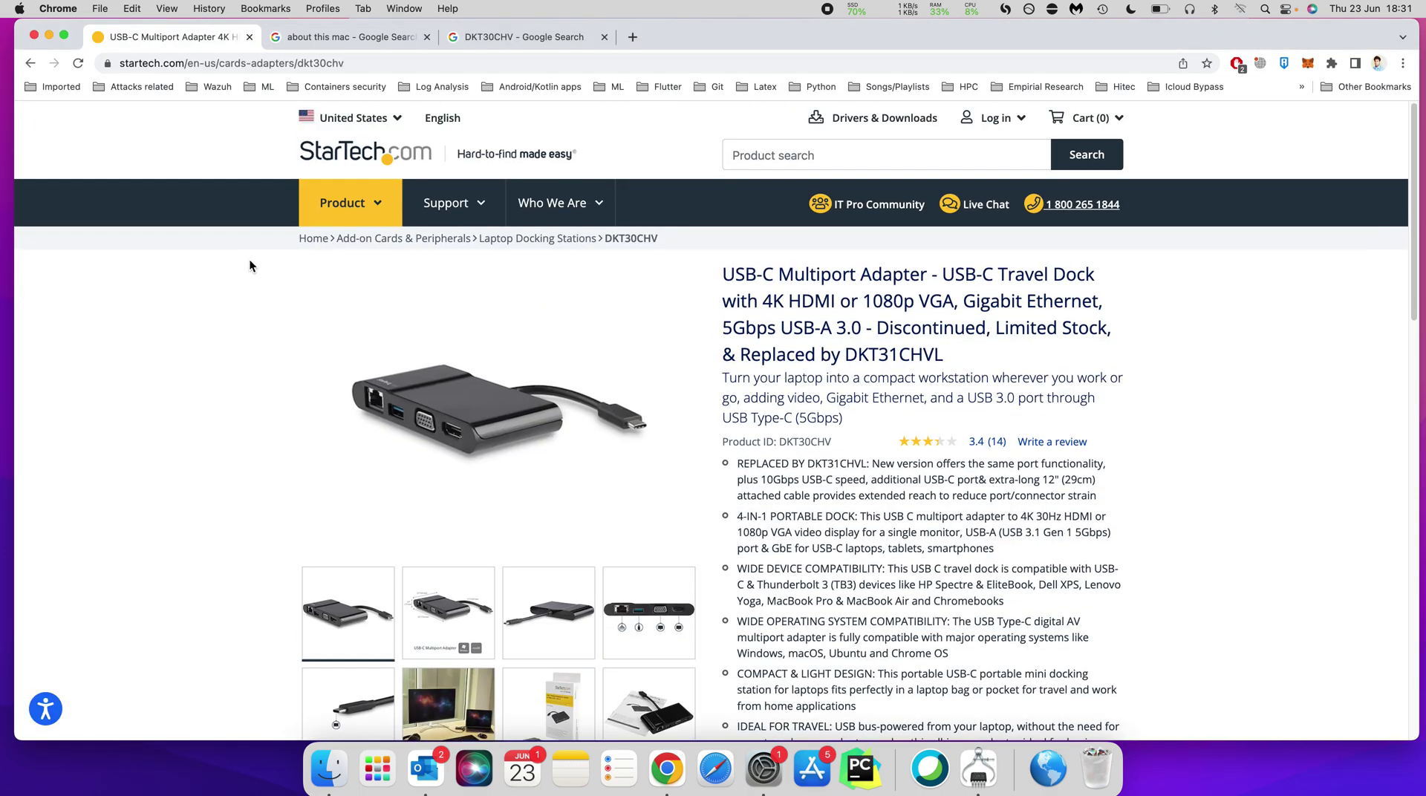
left_click(346, 157)
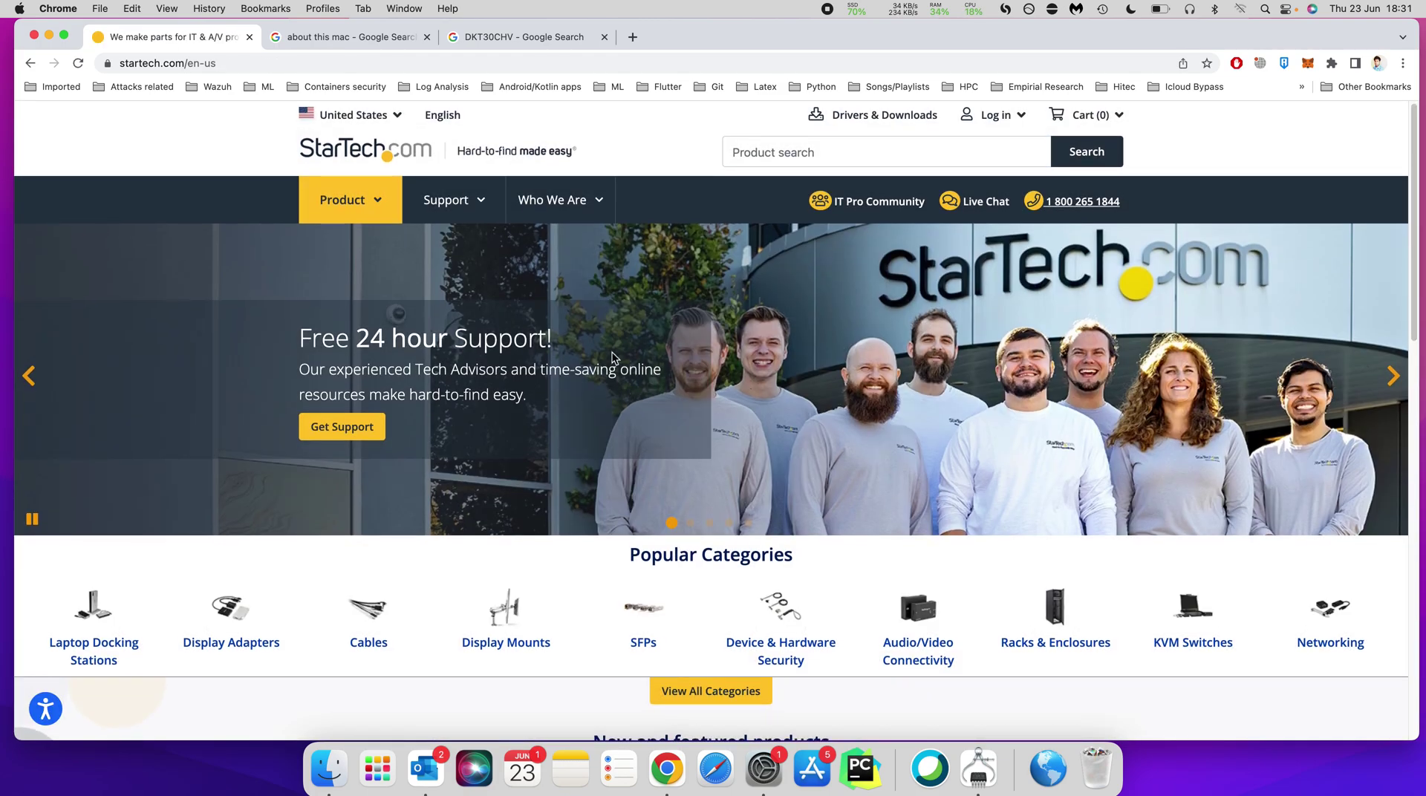
left_click(754, 154)
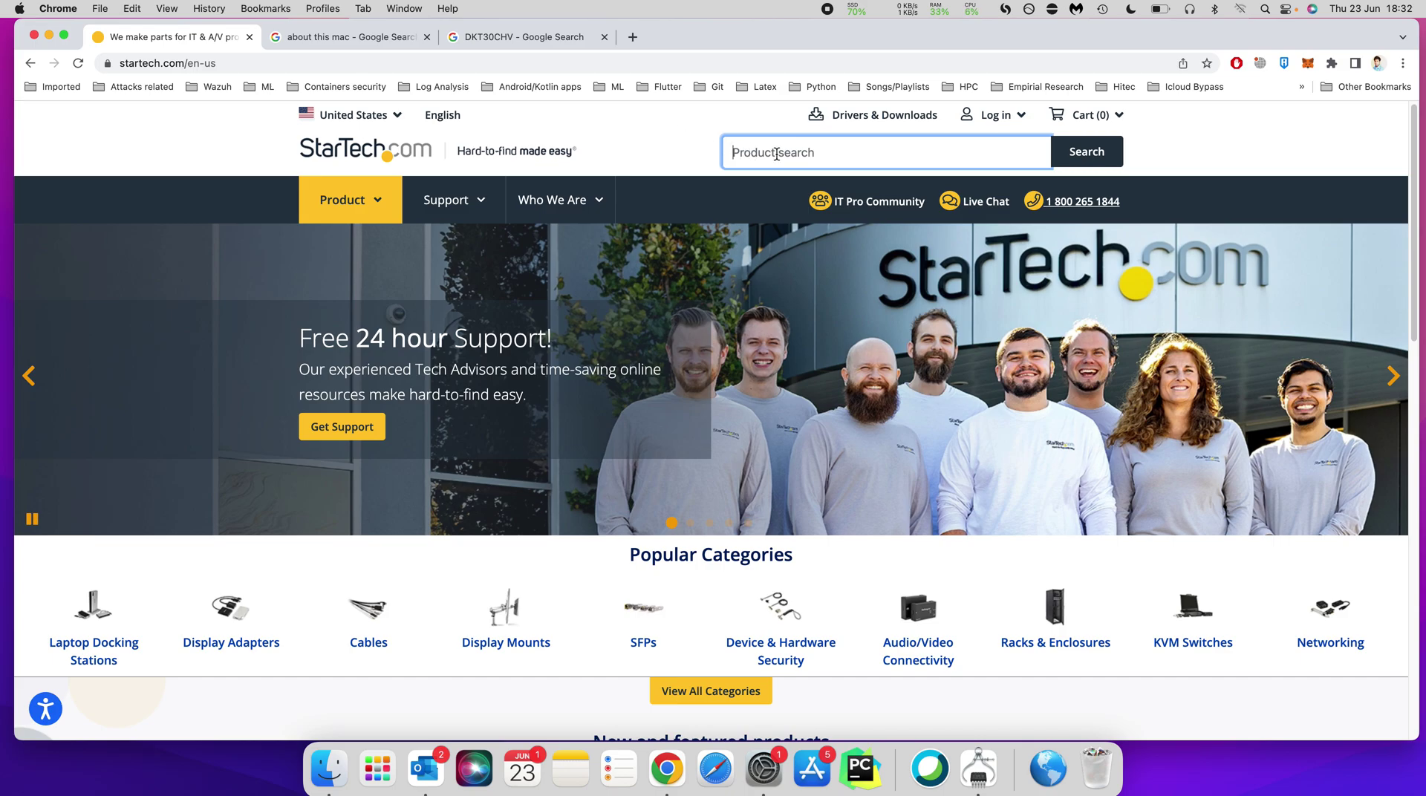
type("DKT")
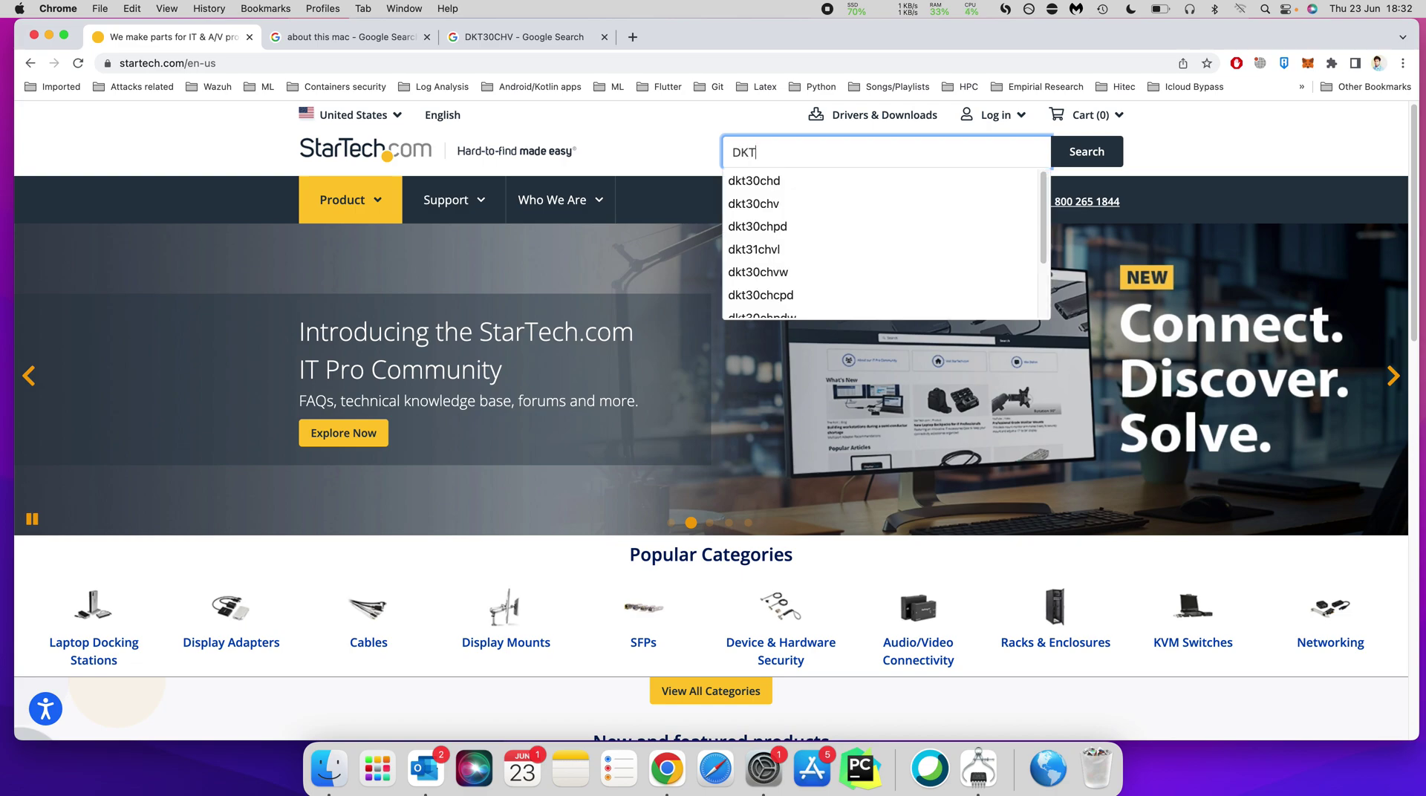
type("30chv")
key("Return")
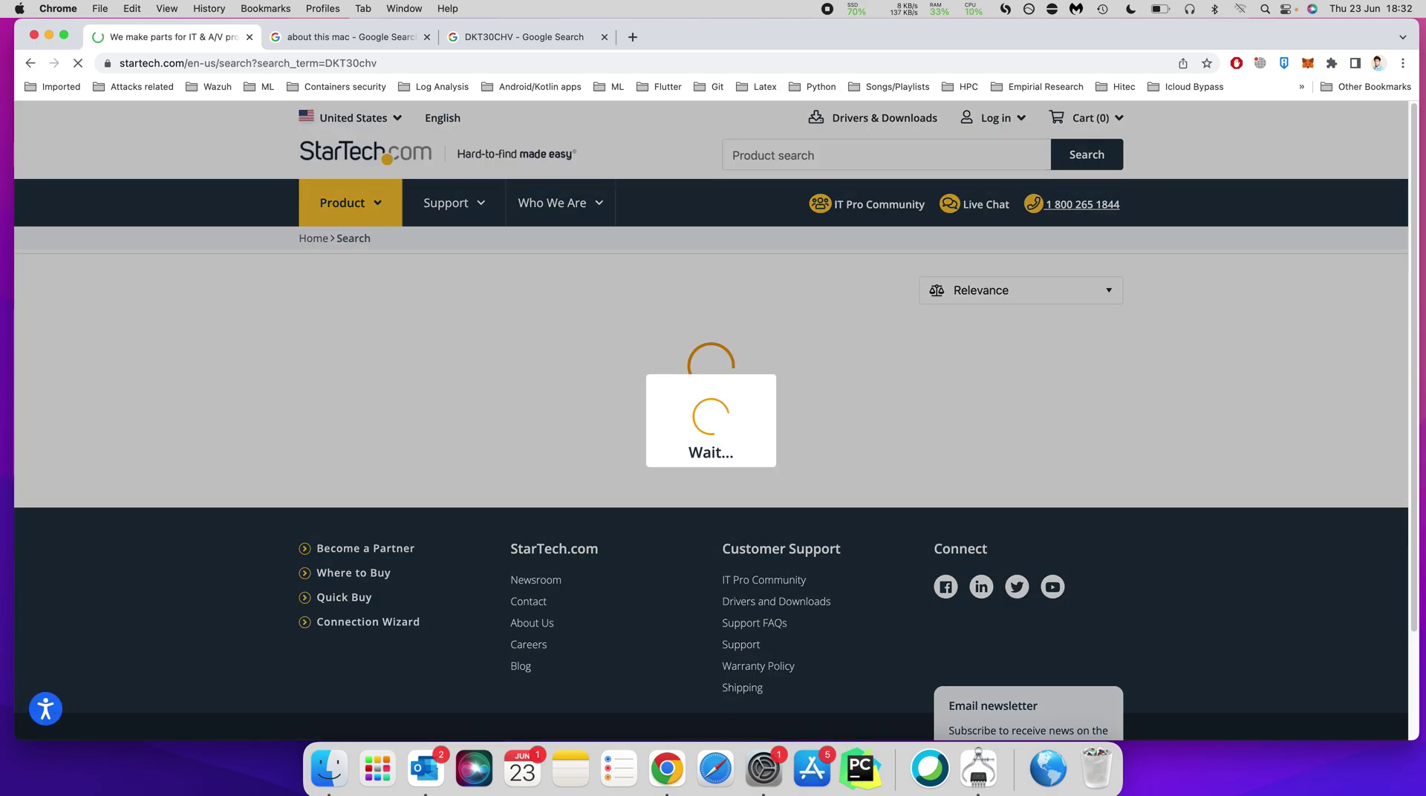
Open the DKT30CHV product page from the search results and display its Drivers & Downloads section
scroll(504, 382, "down", 1)
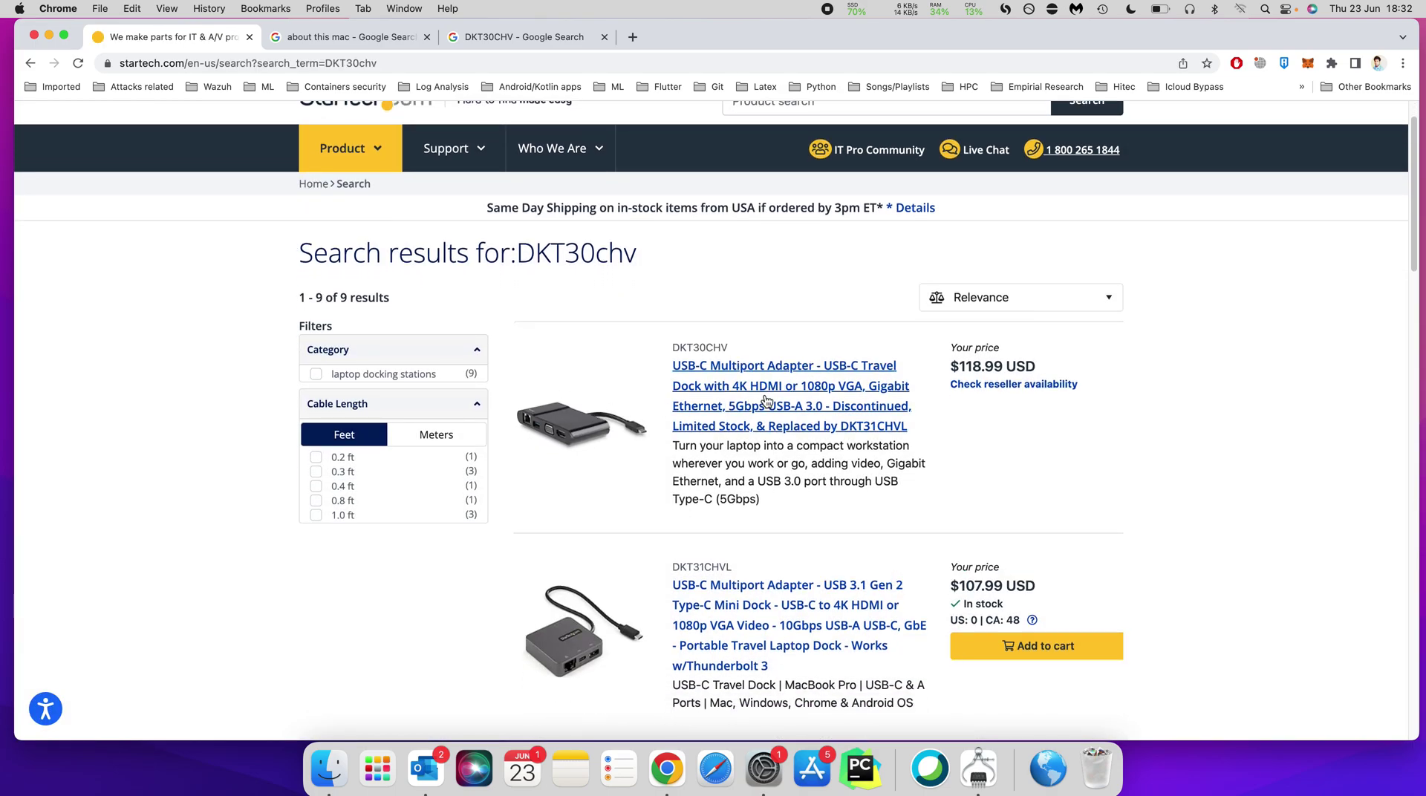
scroll(678, 401, "down", 2)
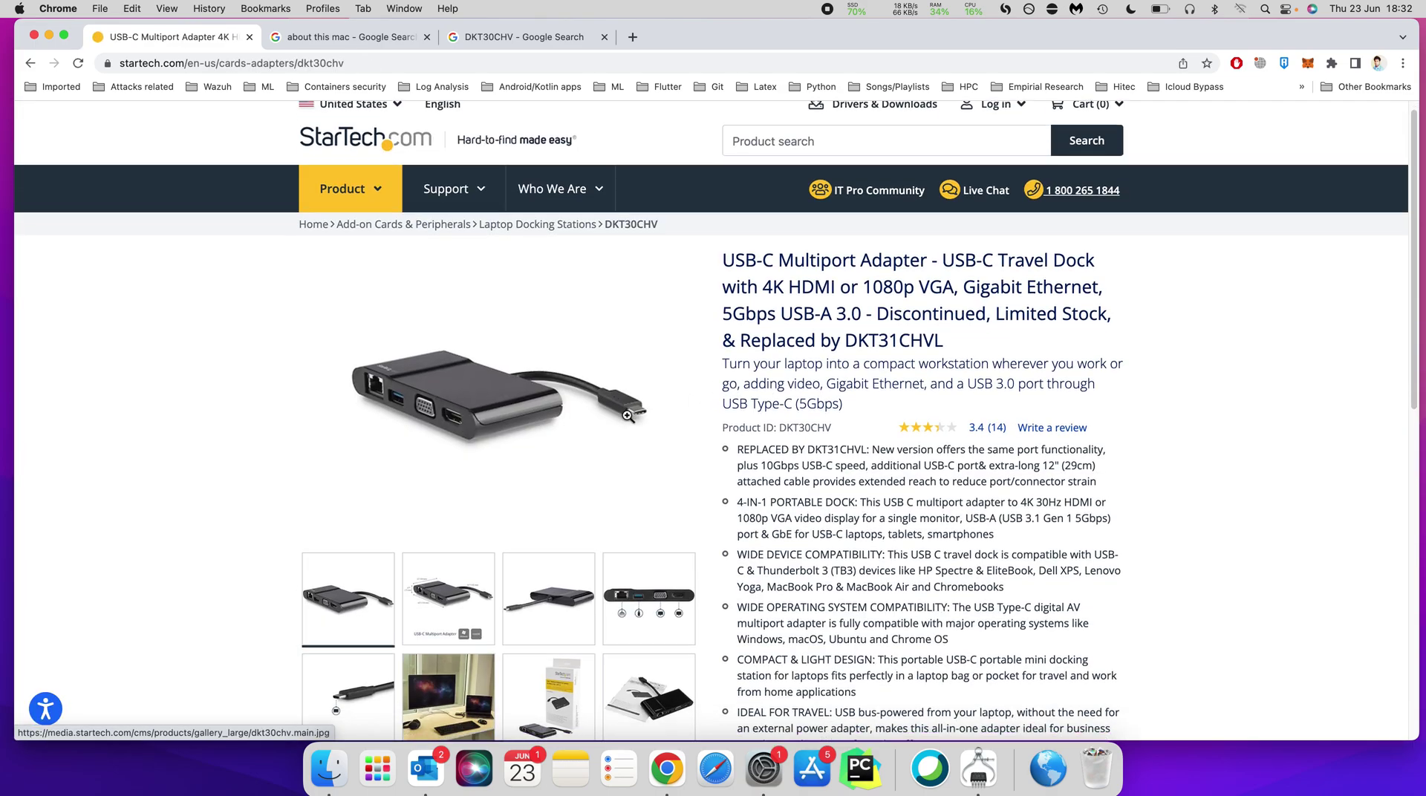
scroll(169, 291, "down", 5)
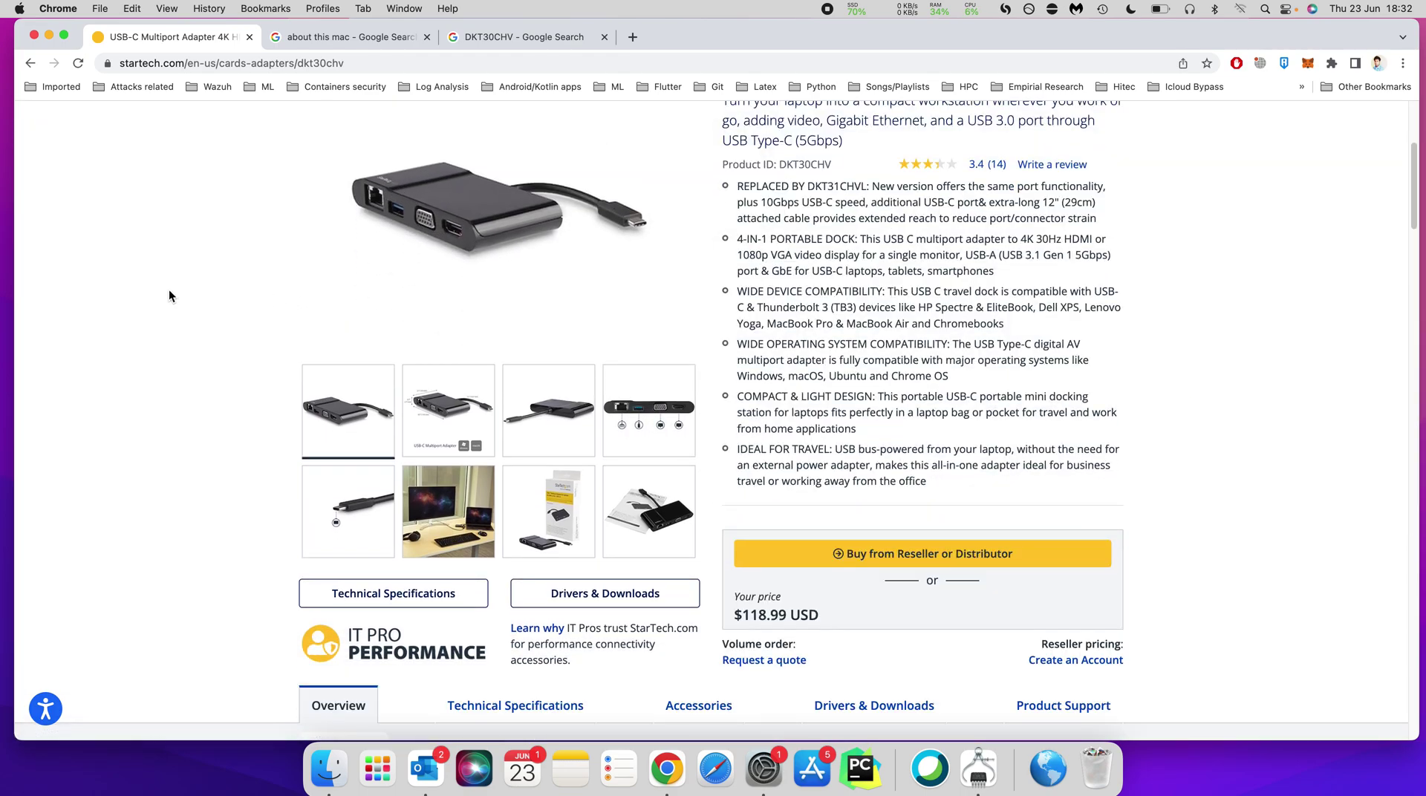
scroll(172, 296, "down", 3)
left_click(631, 182)
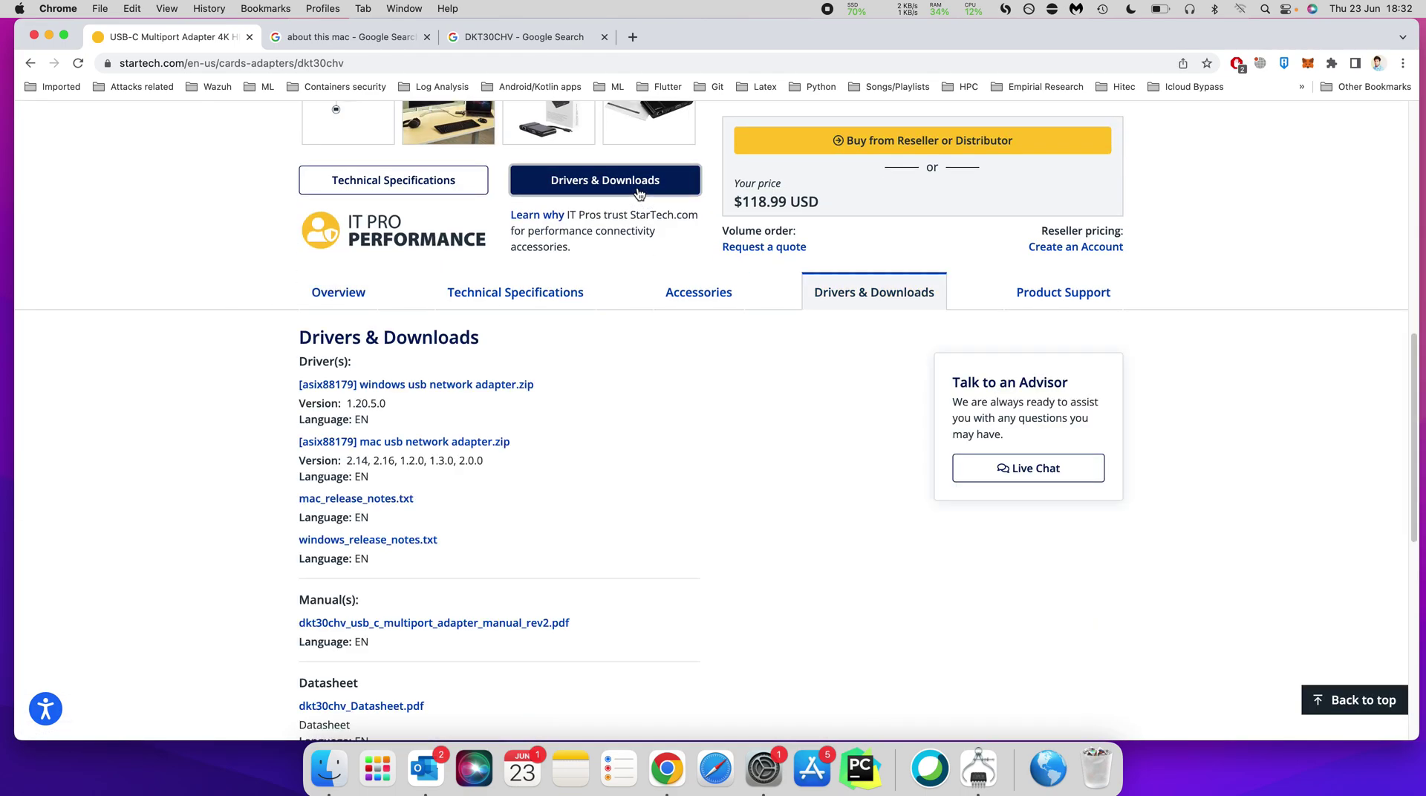
scroll(637, 193, "up", 2)
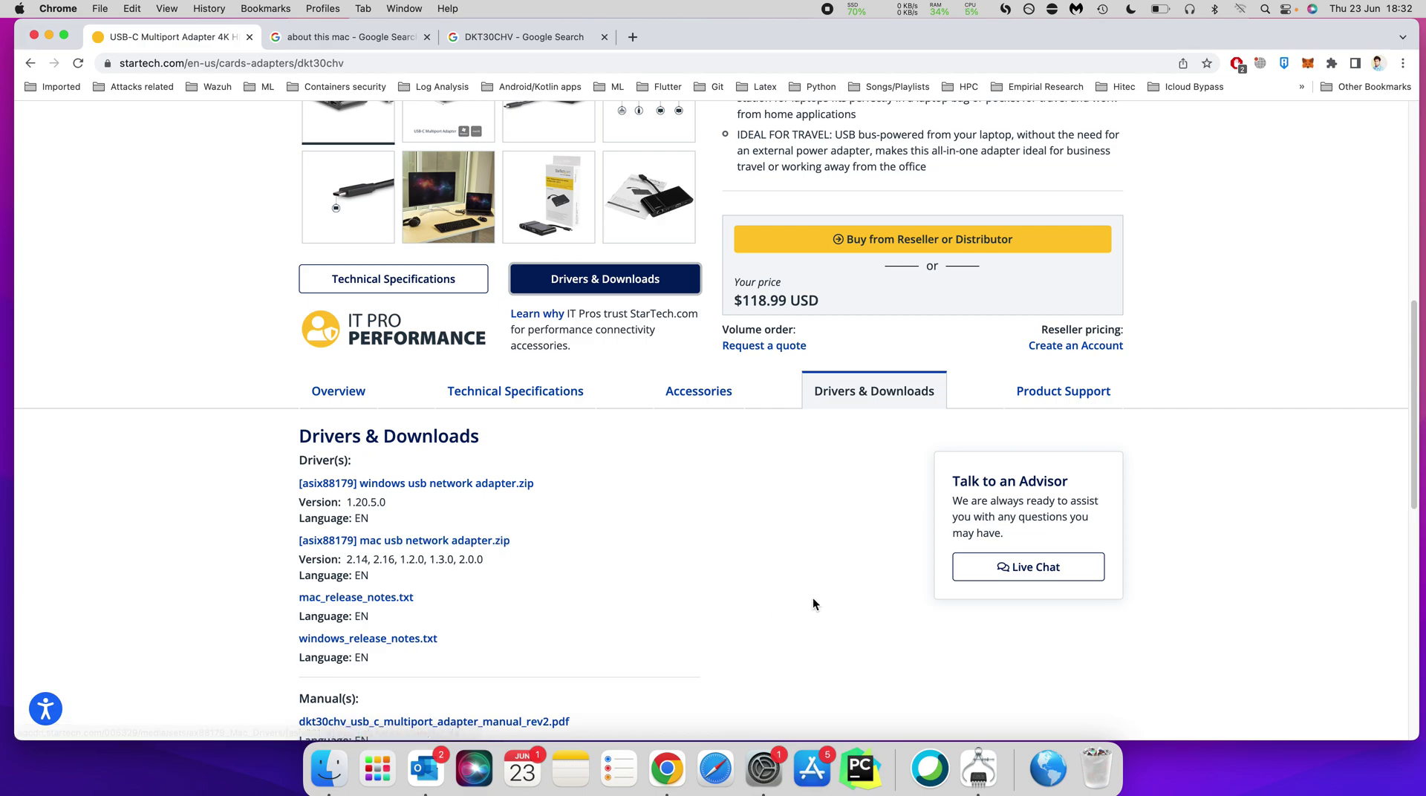
Switch to Finder and open the MACOS 12.x folder inside the [asix88179] mac usb network adapter folder
left_click(329, 769)
left_click(491, 490)
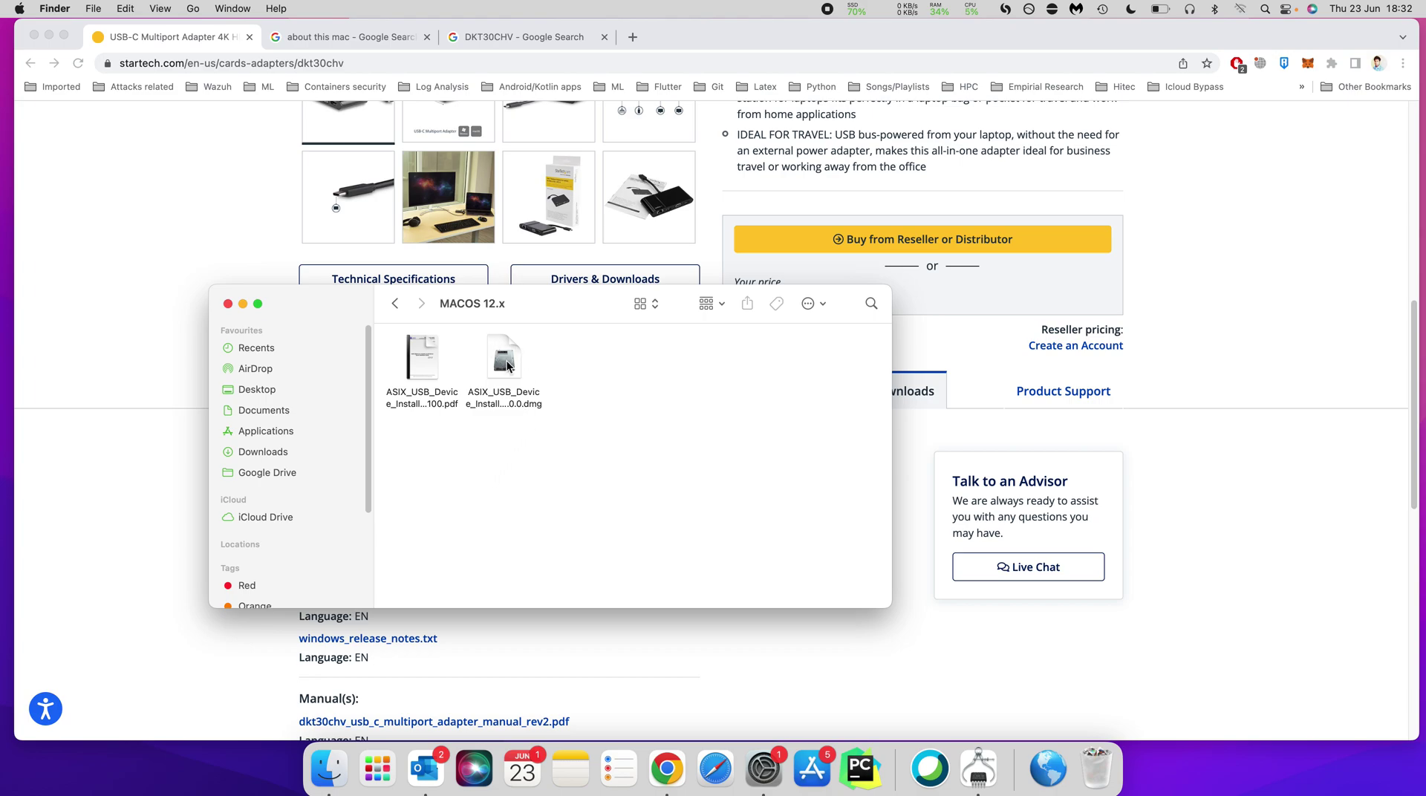
left_click(395, 303)
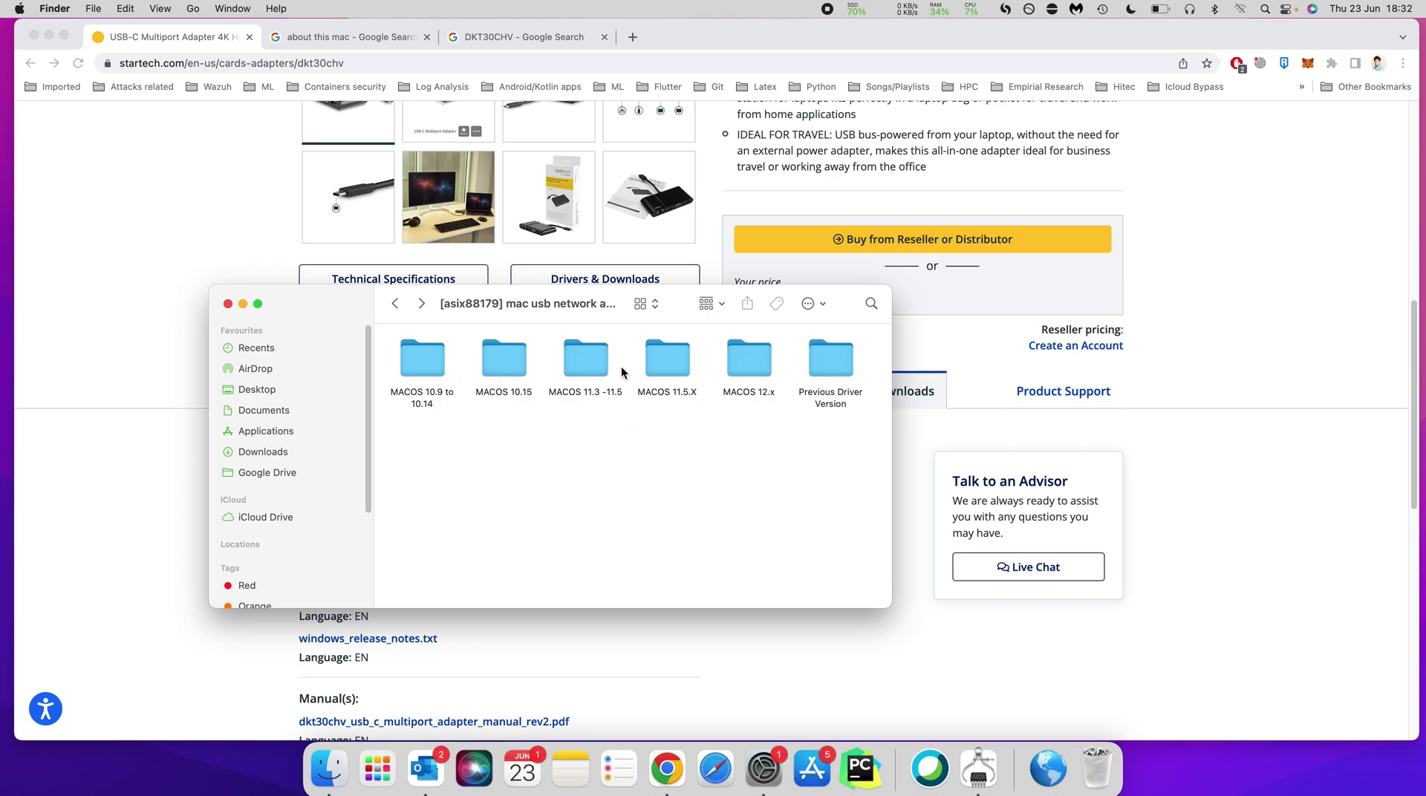
double_click(746, 362)
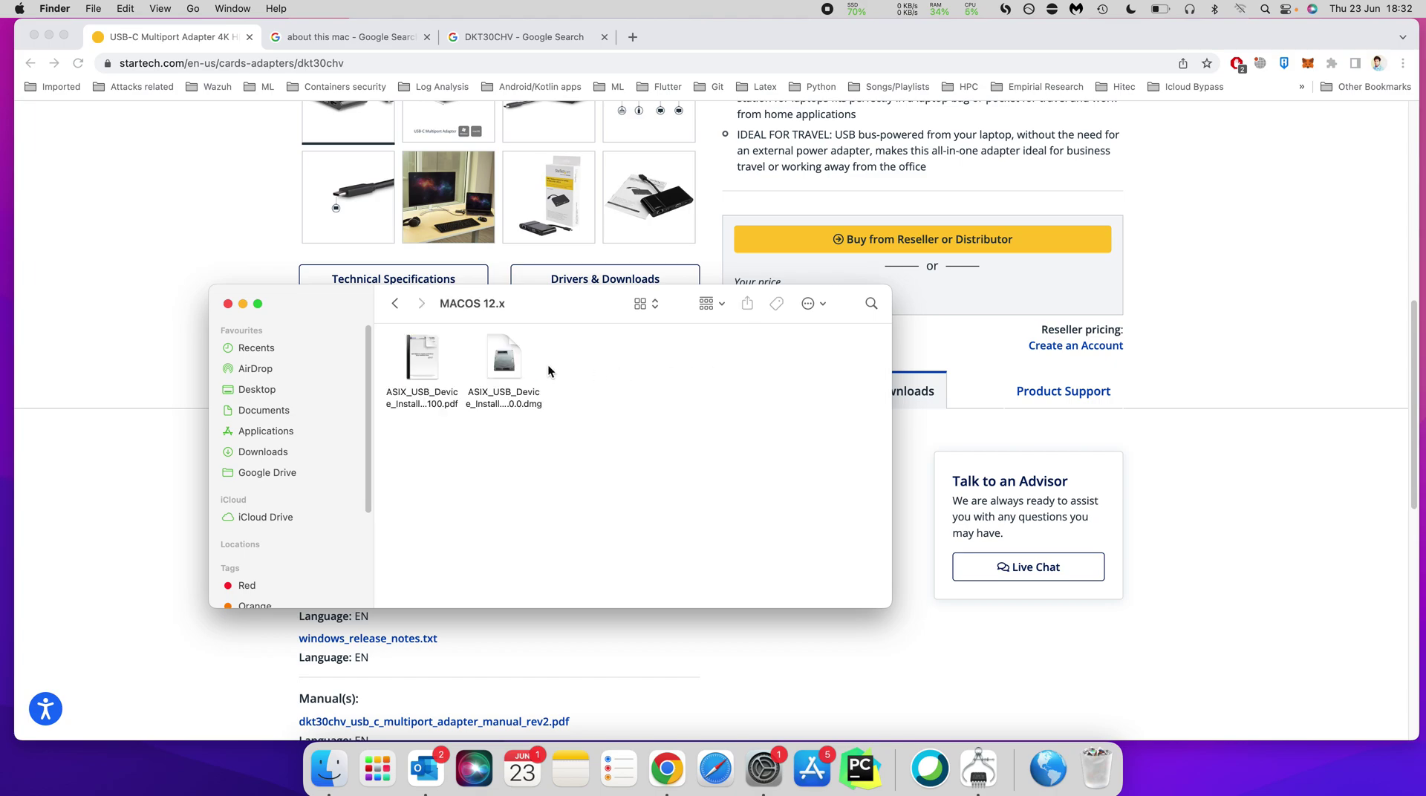
left_click(395, 303)
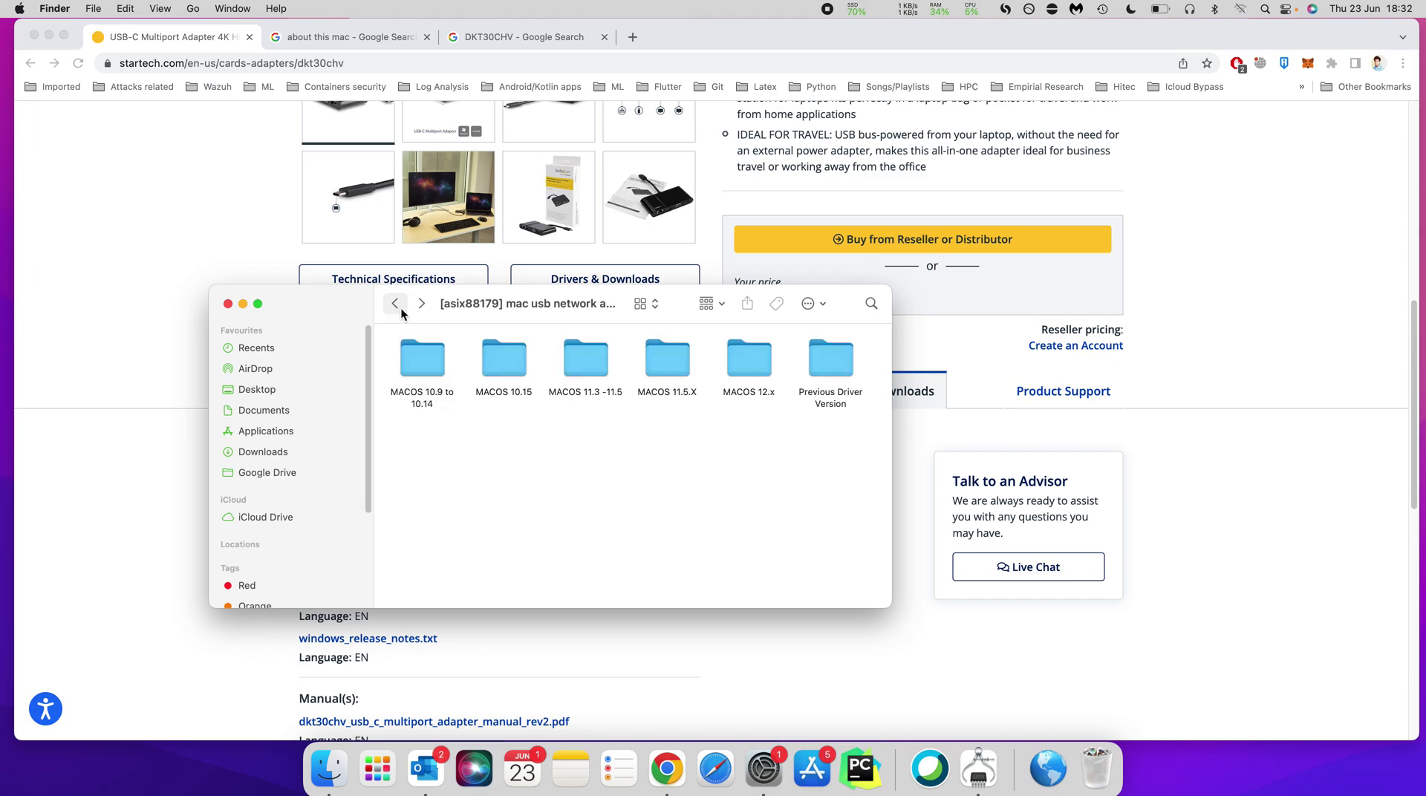
double_click(755, 363)
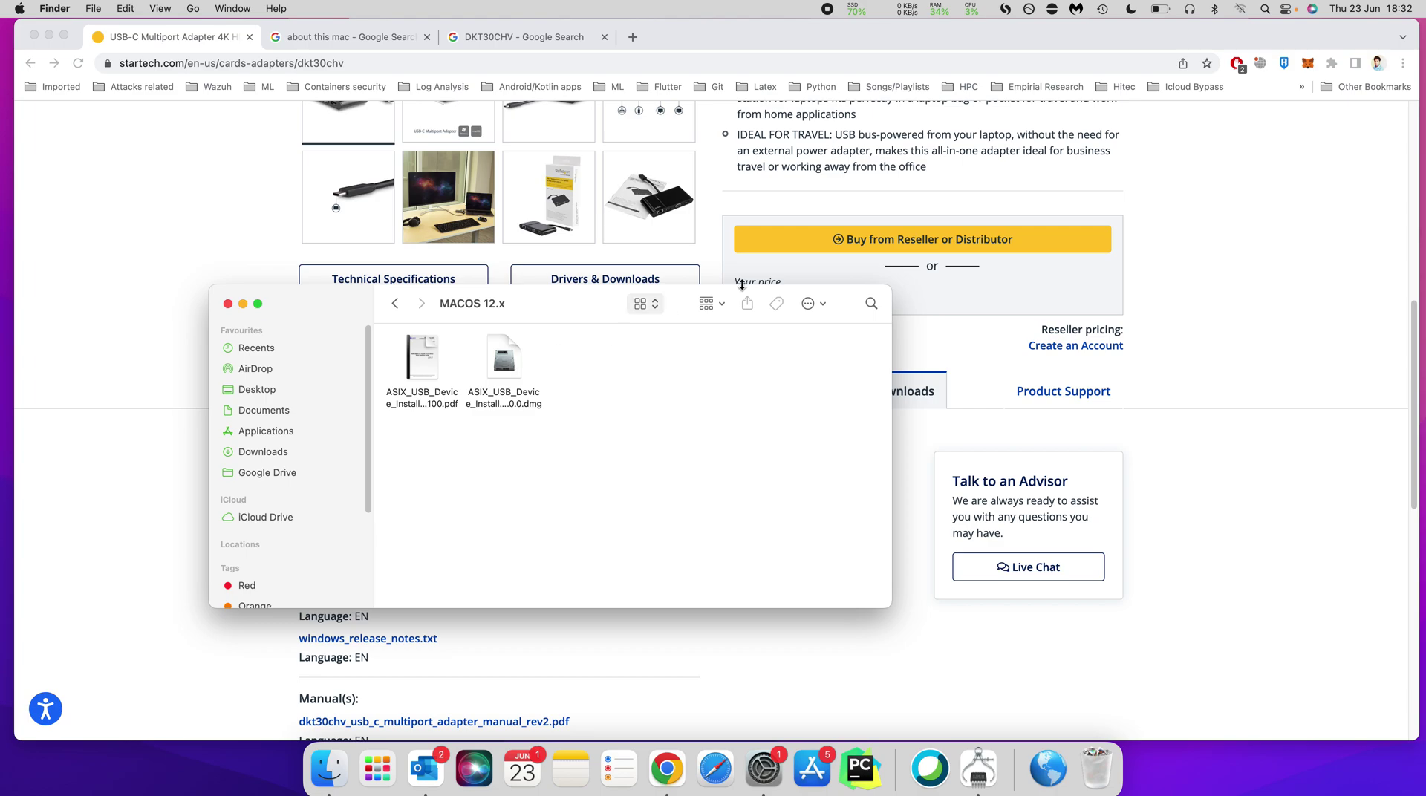
Locate the mounted ASIX_USB_Device_Installer disk on the desktop and display its installer and uninstaller packages in Finder
left_click(1369, 13)
left_click_drag(1375, 29, 1254, 43)
left_click(1384, 69)
right_click(1384, 69)
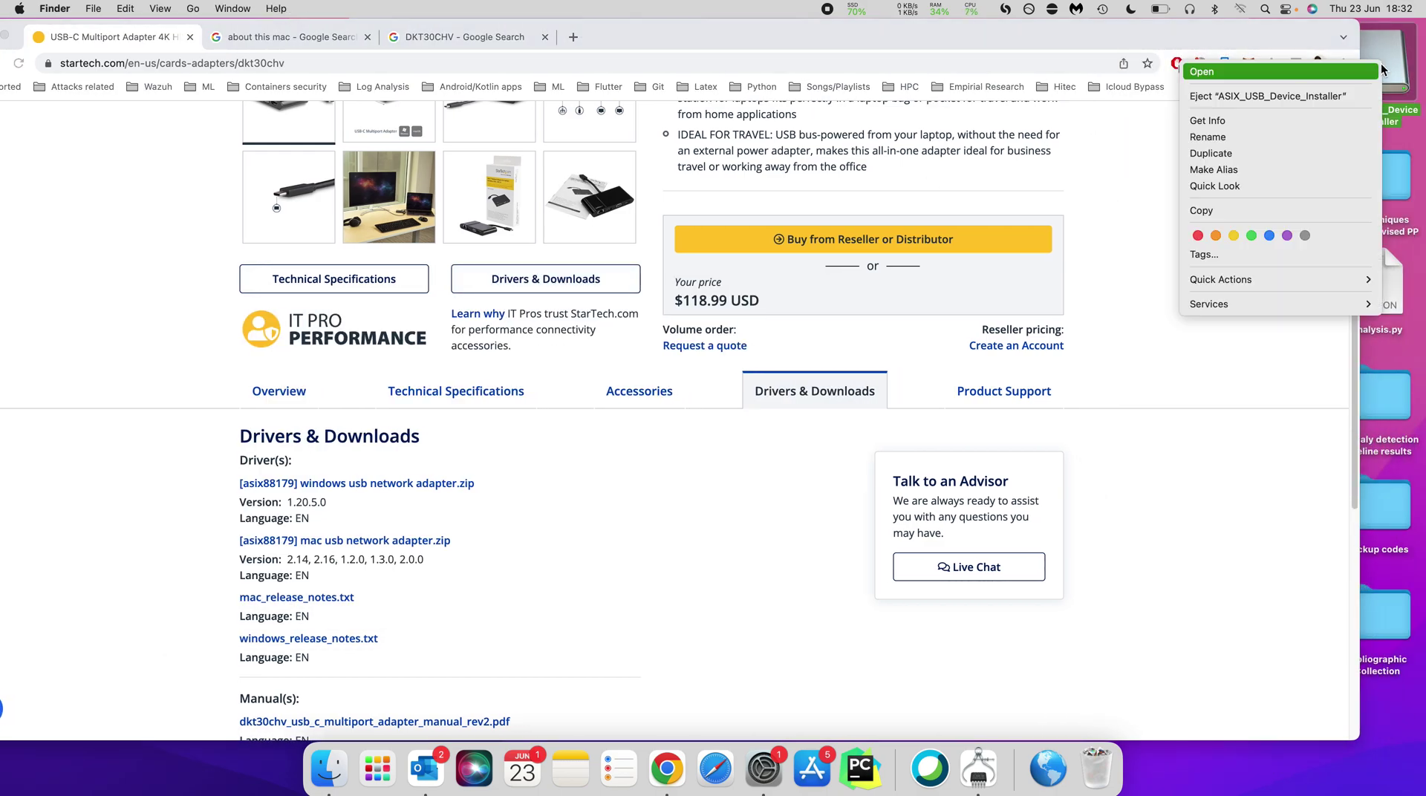
left_click(1244, 45)
left_click_drag(1244, 44, 1310, 43)
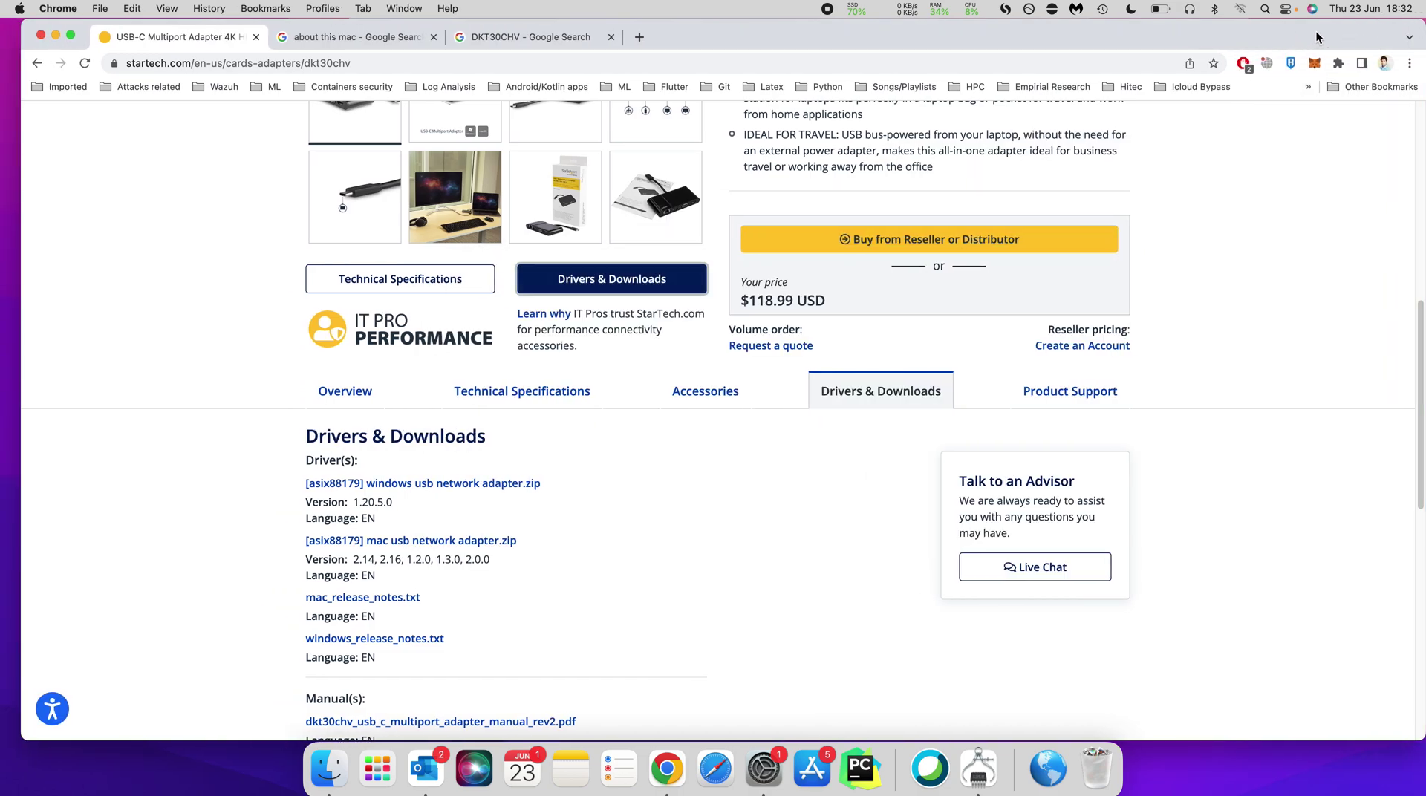
left_click(329, 771)
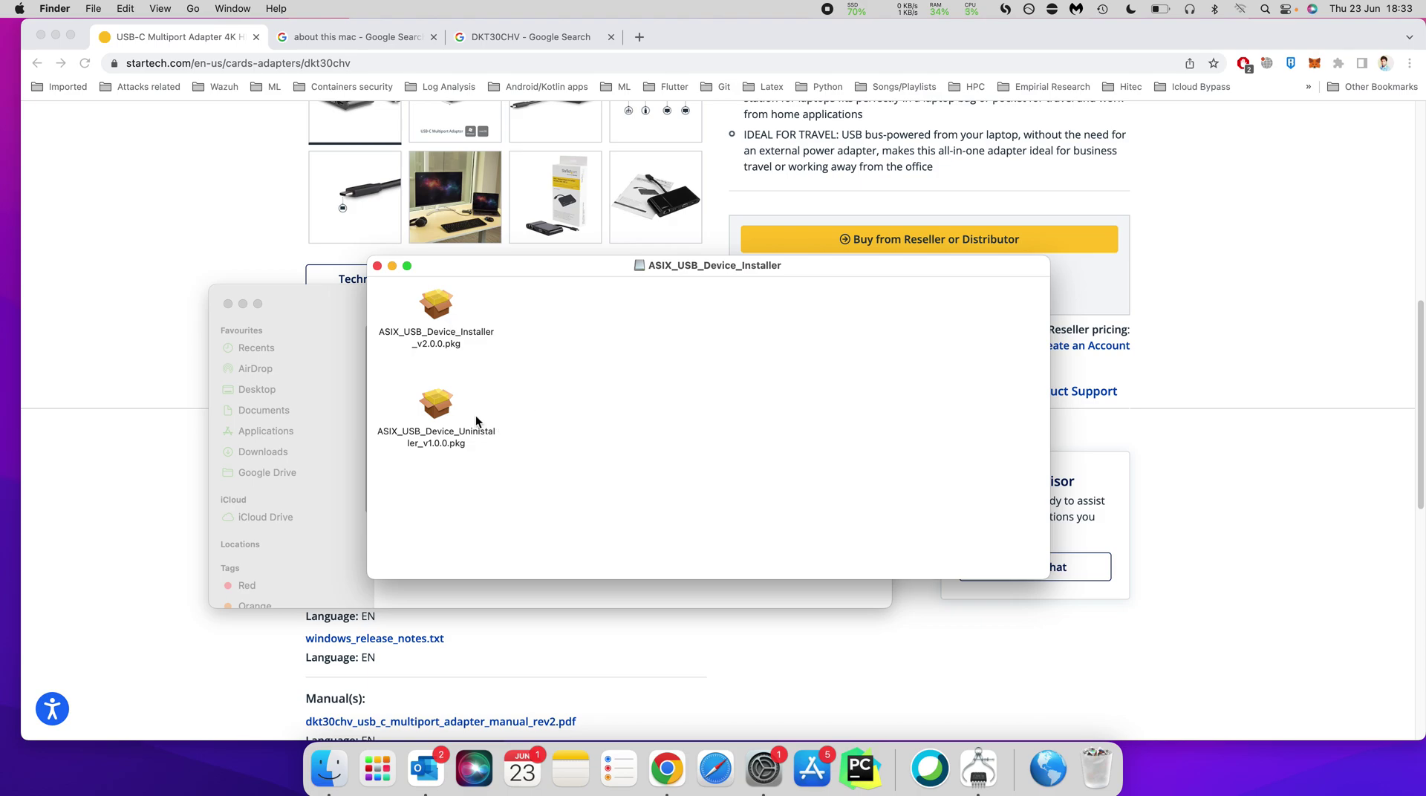
Move the ASIX_USB_Device_Installer window aside and preview the installation guide PDF in the MACOS 12.x folder
left_click_drag(529, 265, 801, 261)
left_click(428, 354)
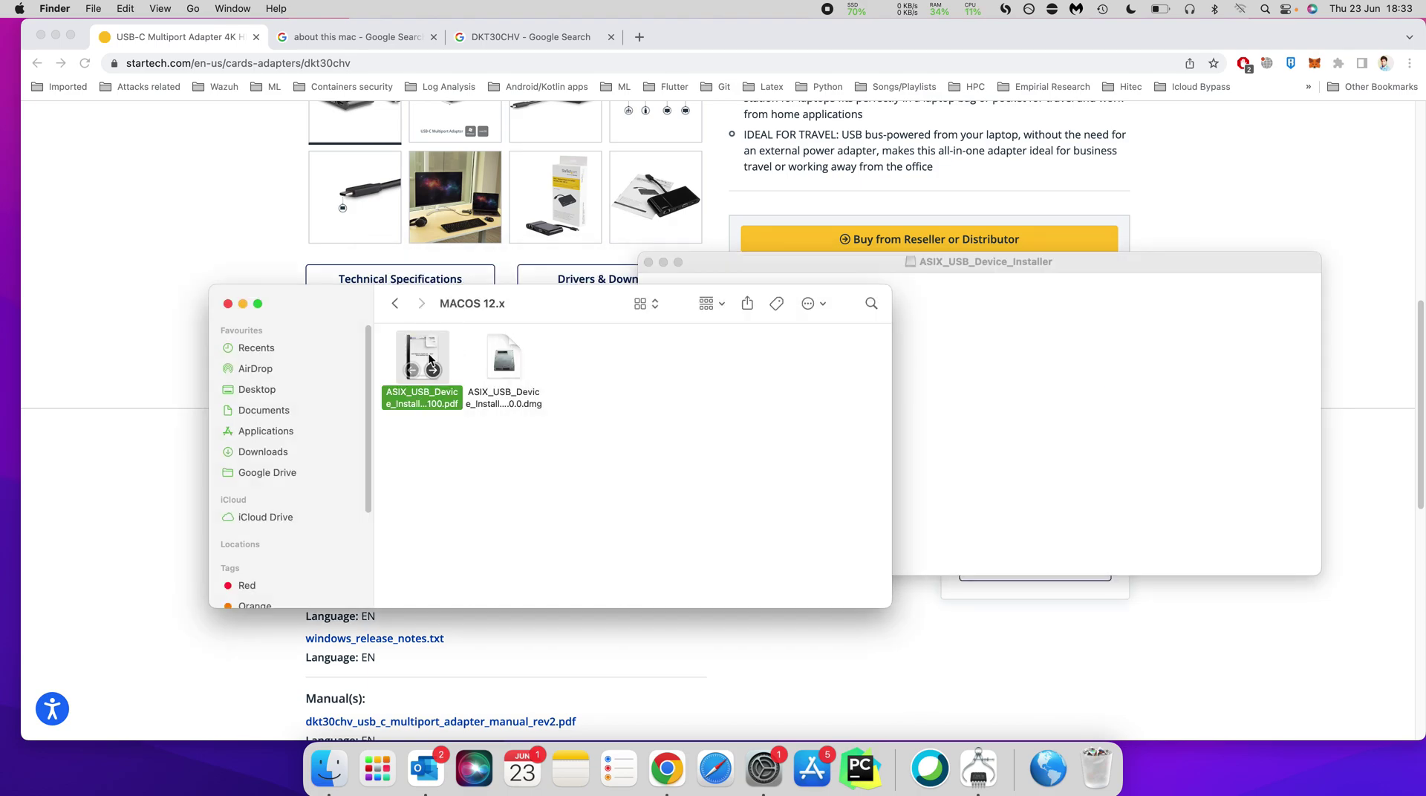
key("space")
key("space")
key("space")
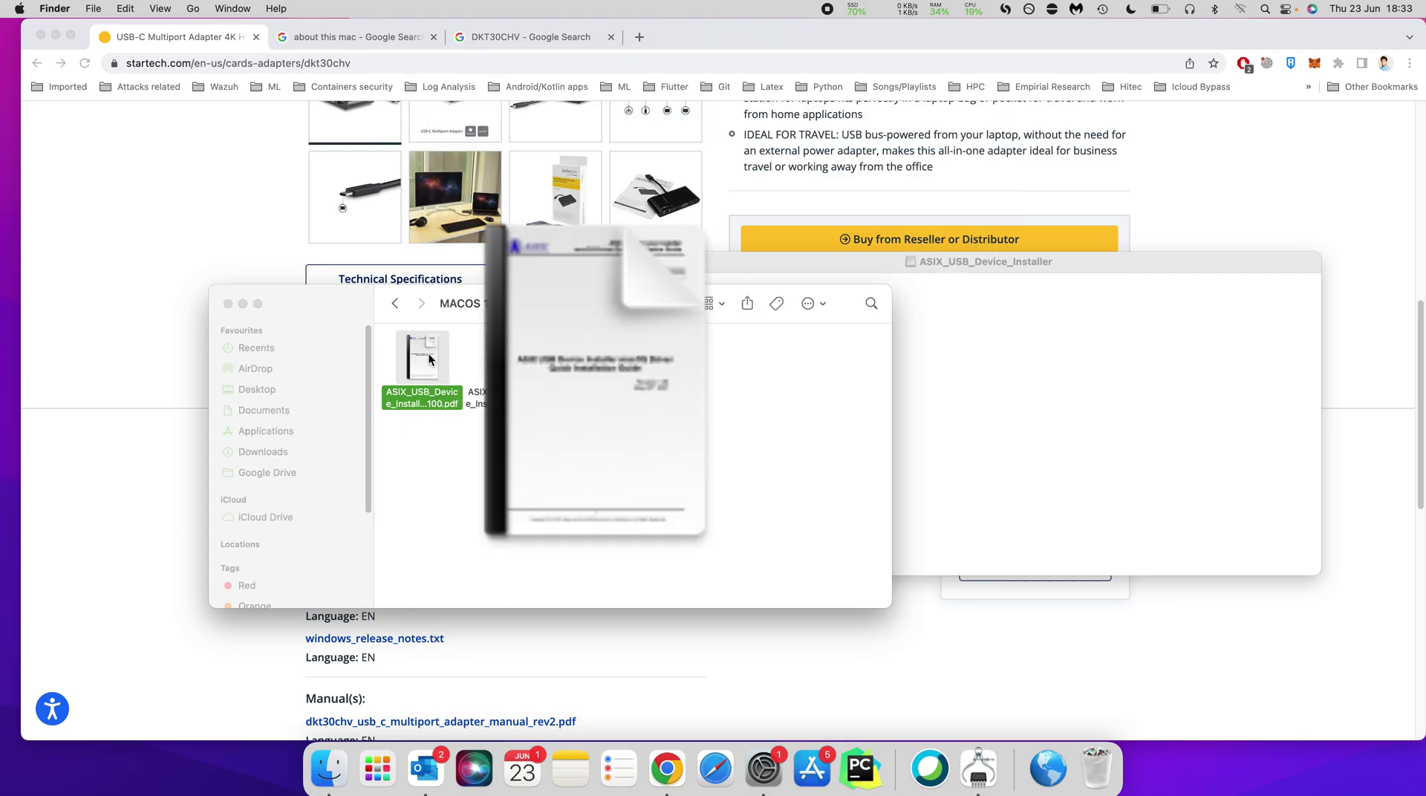
Read the guide's driver installation procedures through section 2-3 on activating and deactivating the ASIX USB Ethernet driver
scroll(768, 422, "down", 20)
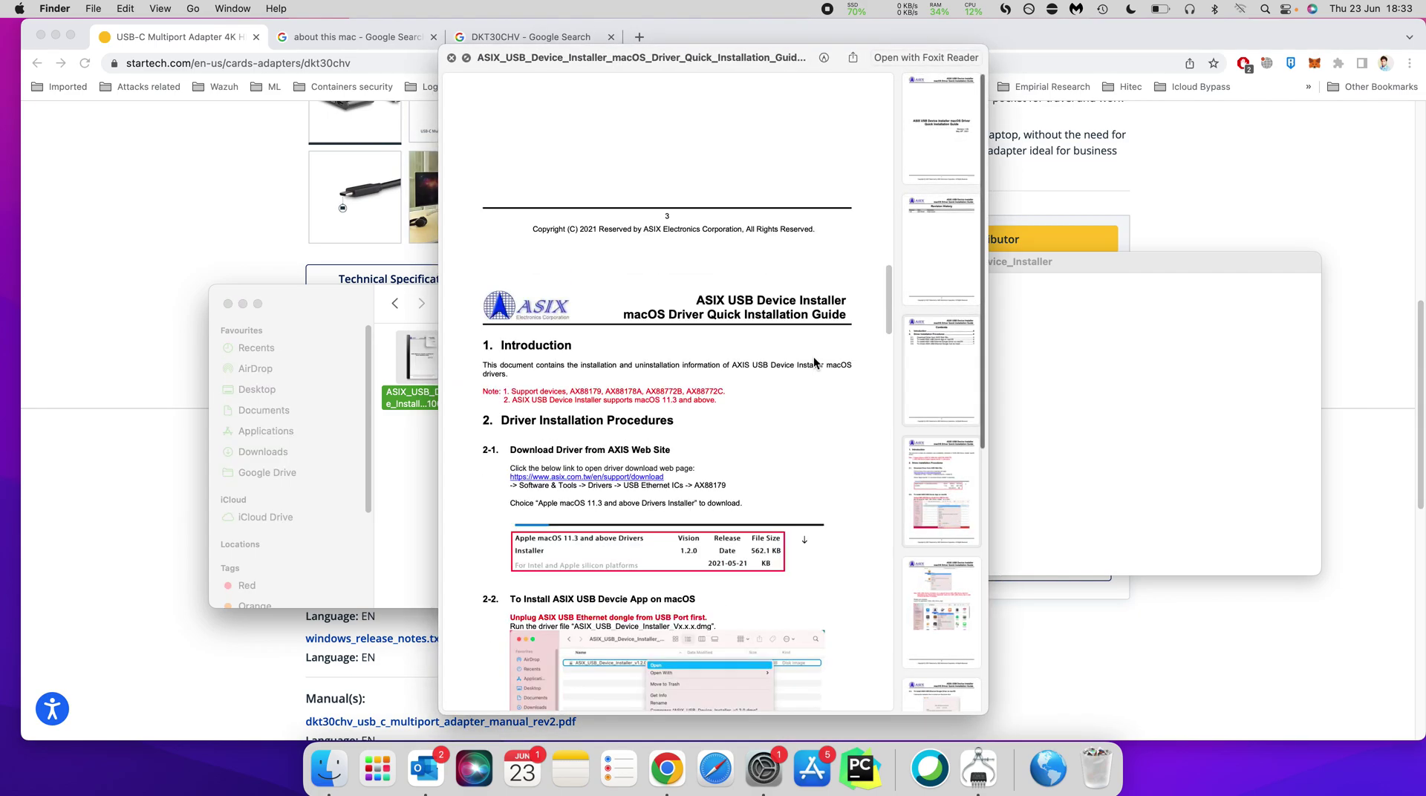
scroll(814, 362, "down", 10)
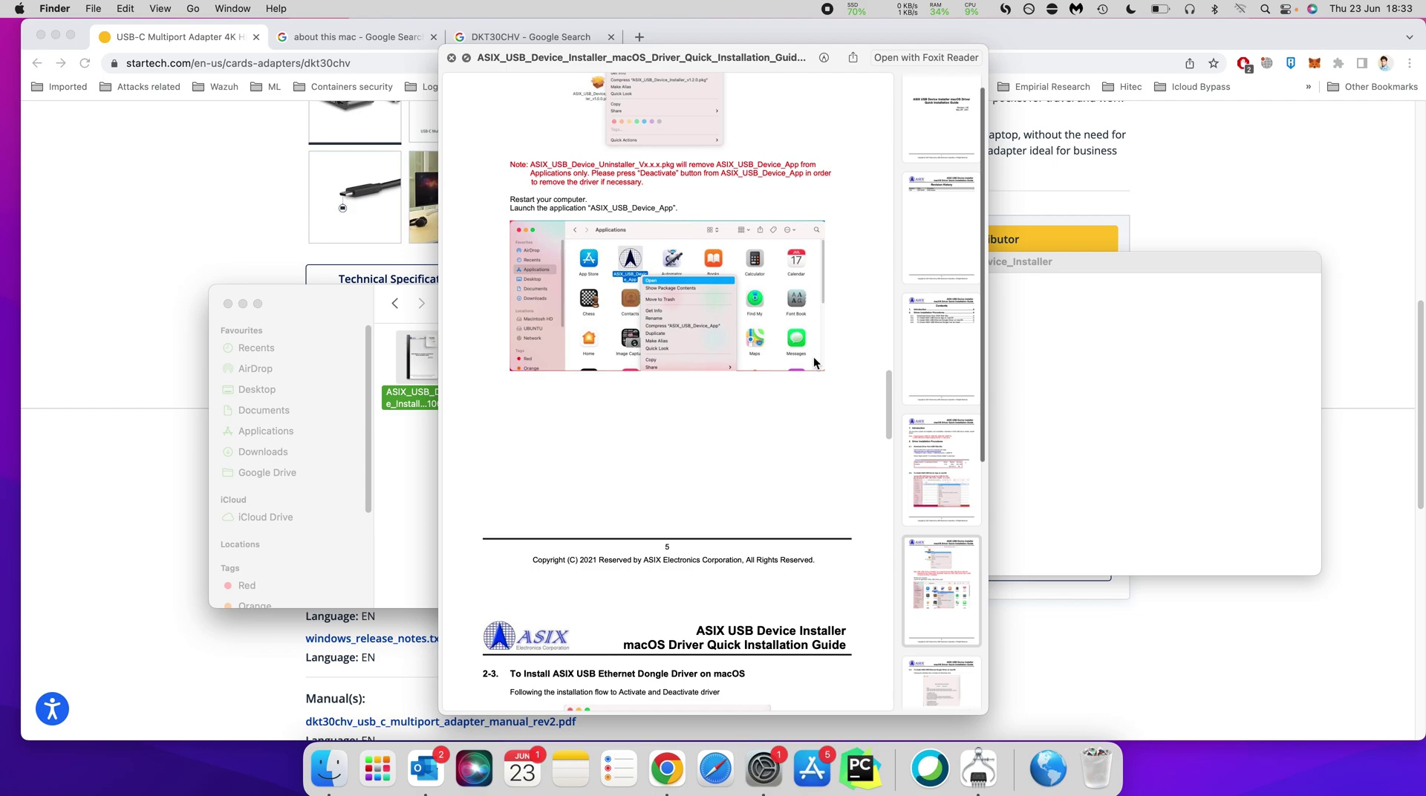
scroll(813, 362, "down", 5)
scroll(813, 362, "up", 1)
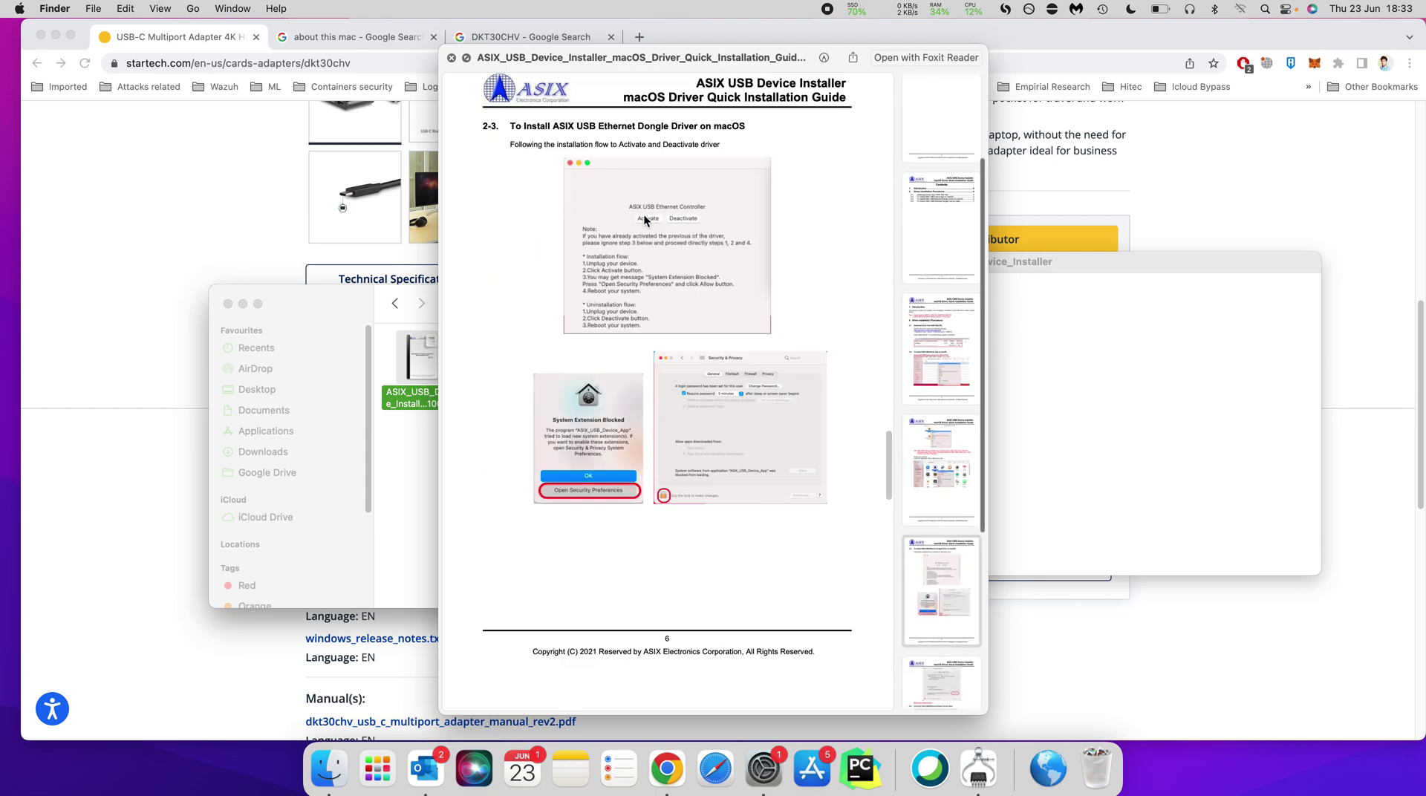
scroll(645, 218, "up", 5)
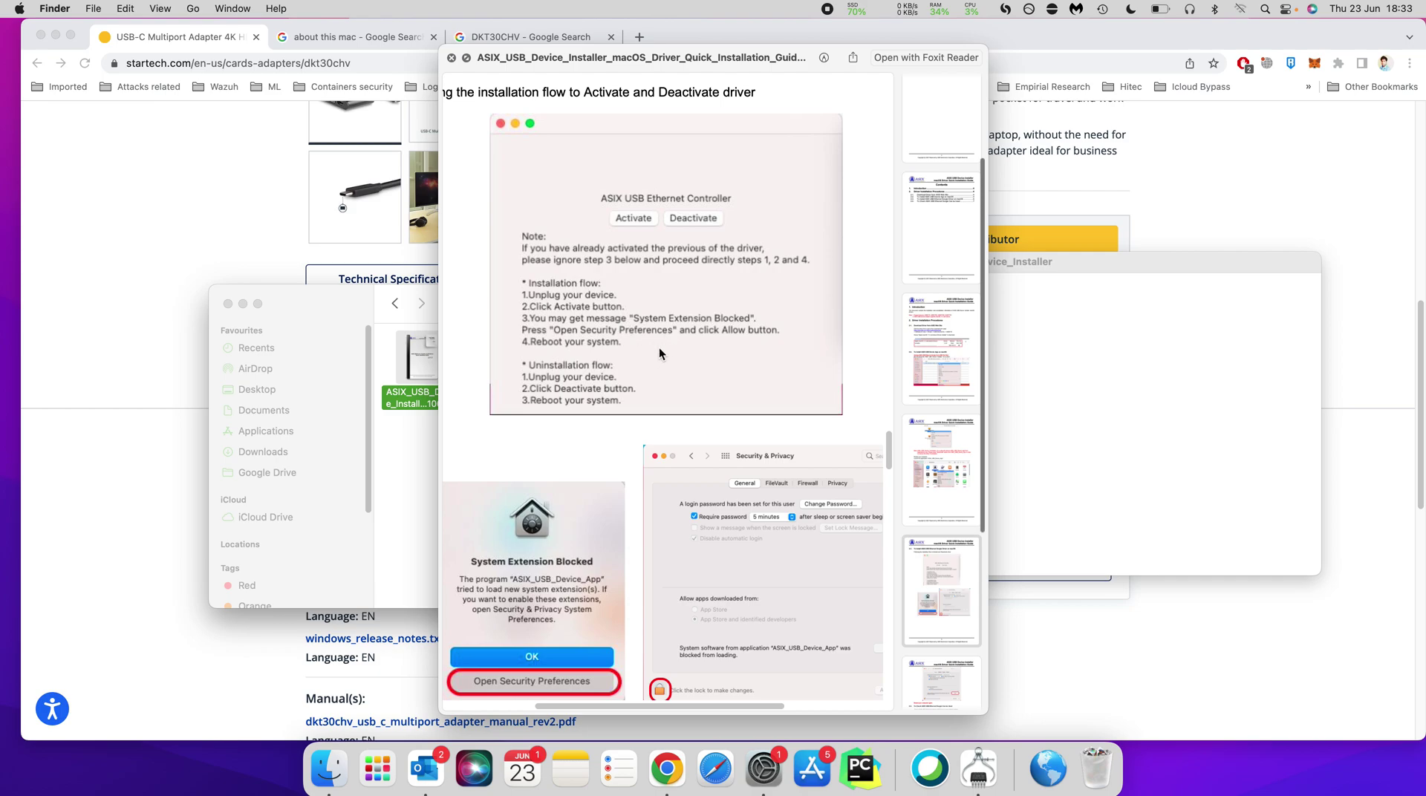
Inspect the Security & Privacy General settings in System Preferences, request unlocking them, cancel the request and close the window
left_click(763, 769)
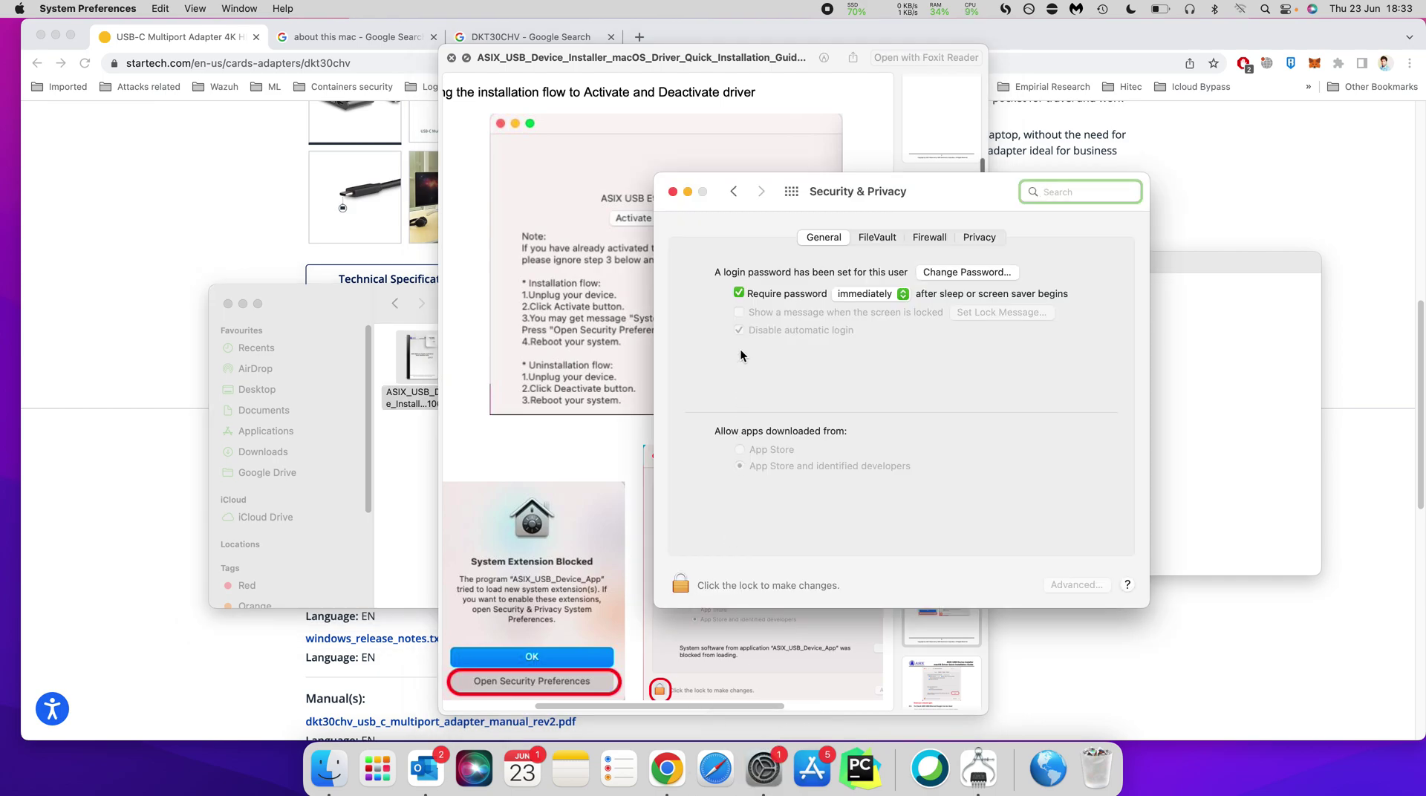
left_click(733, 191)
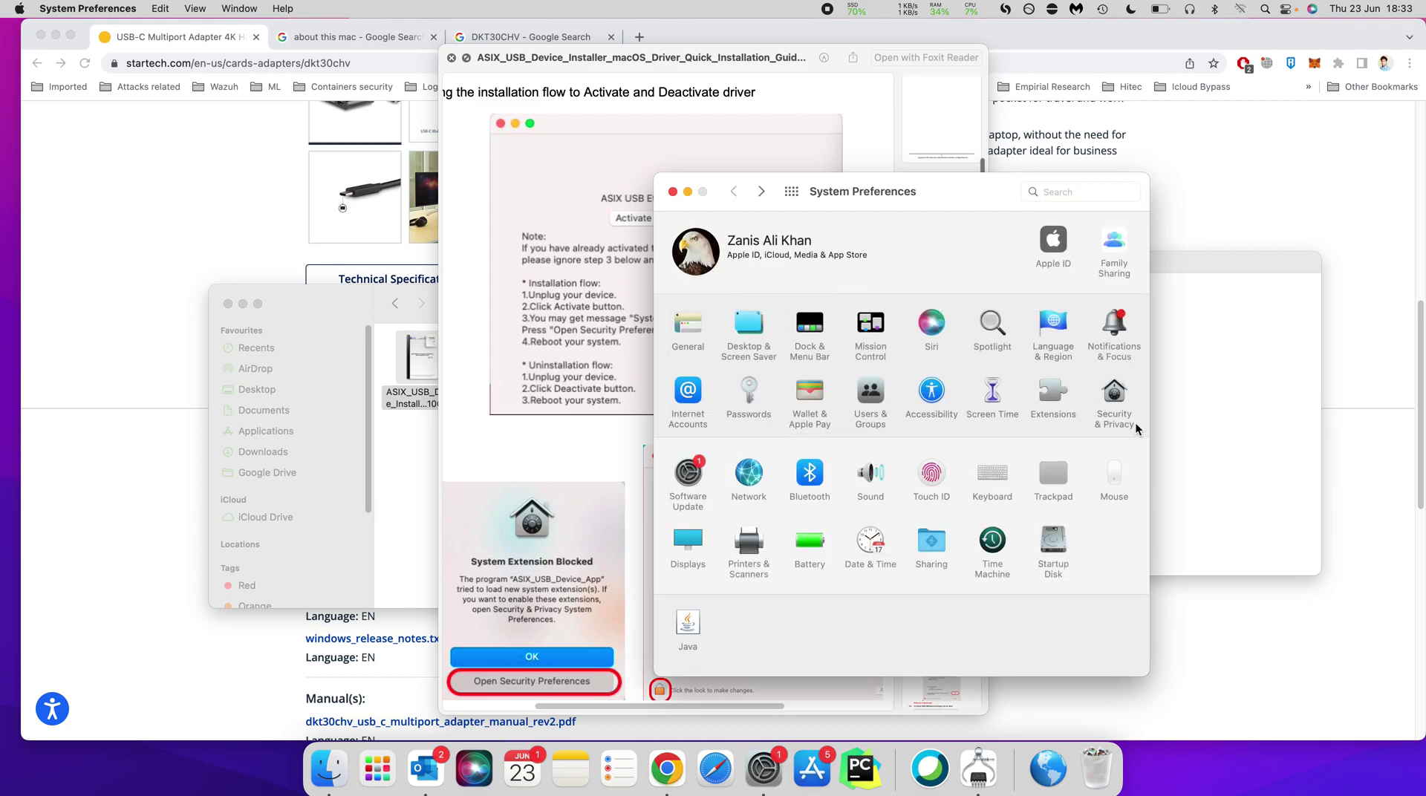
left_click(1116, 393)
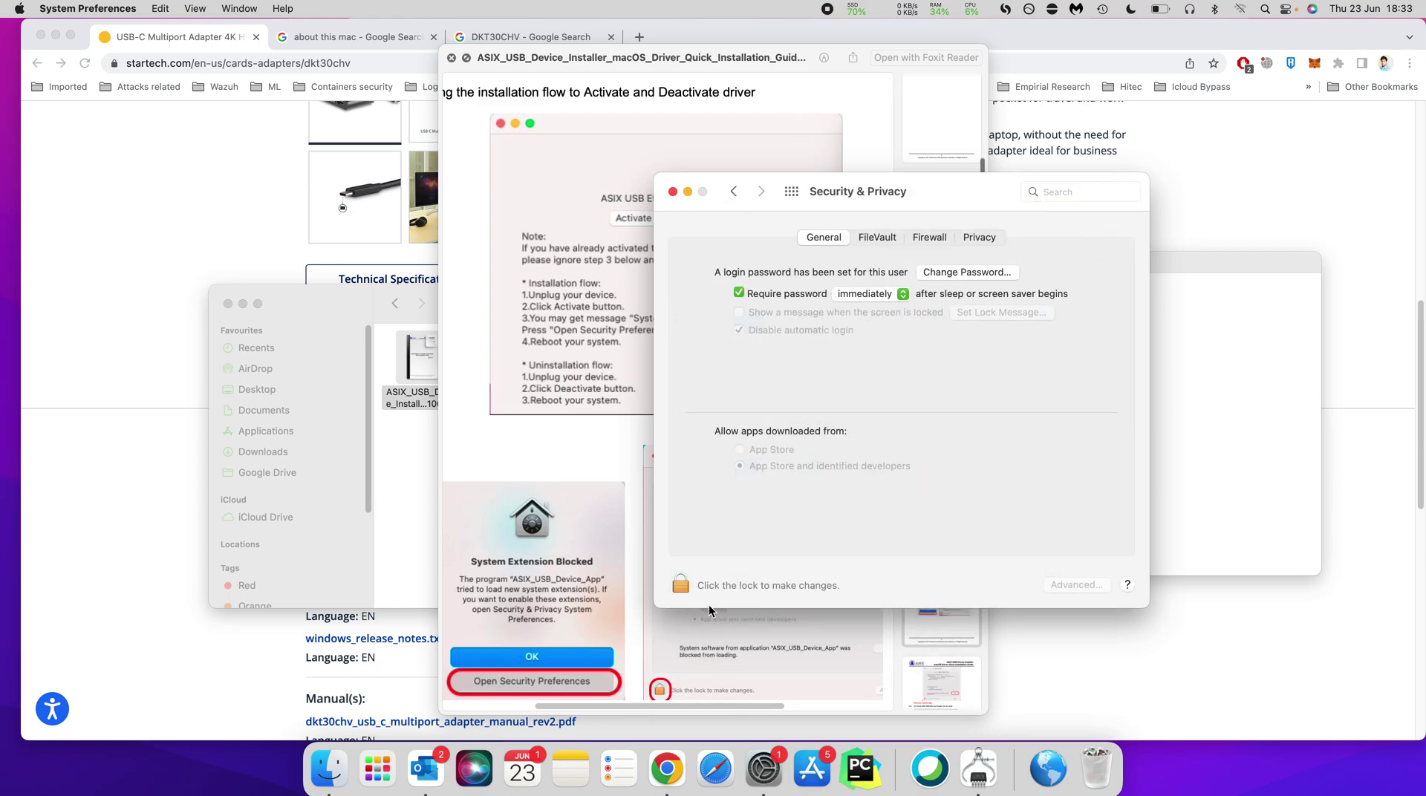
left_click(681, 585)
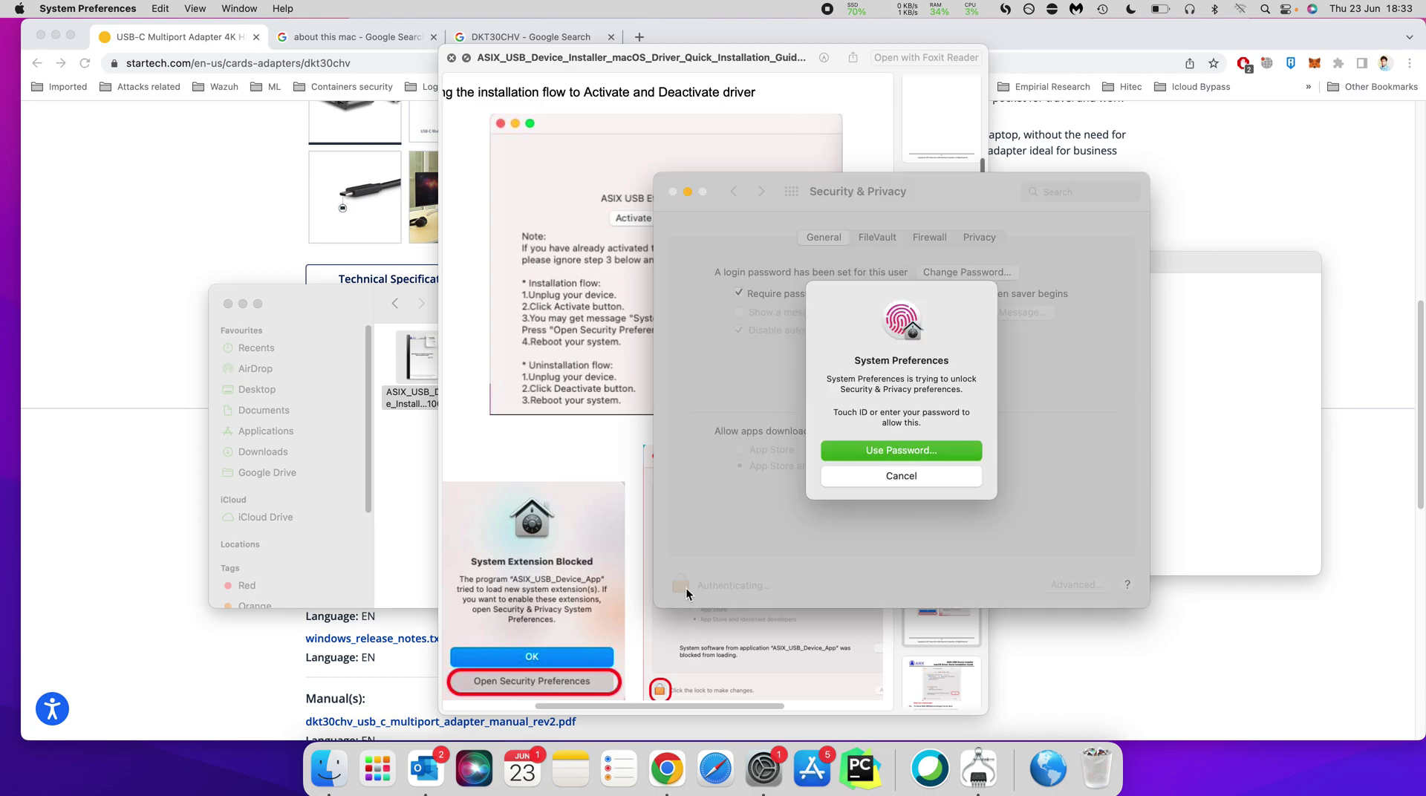
left_click(859, 483)
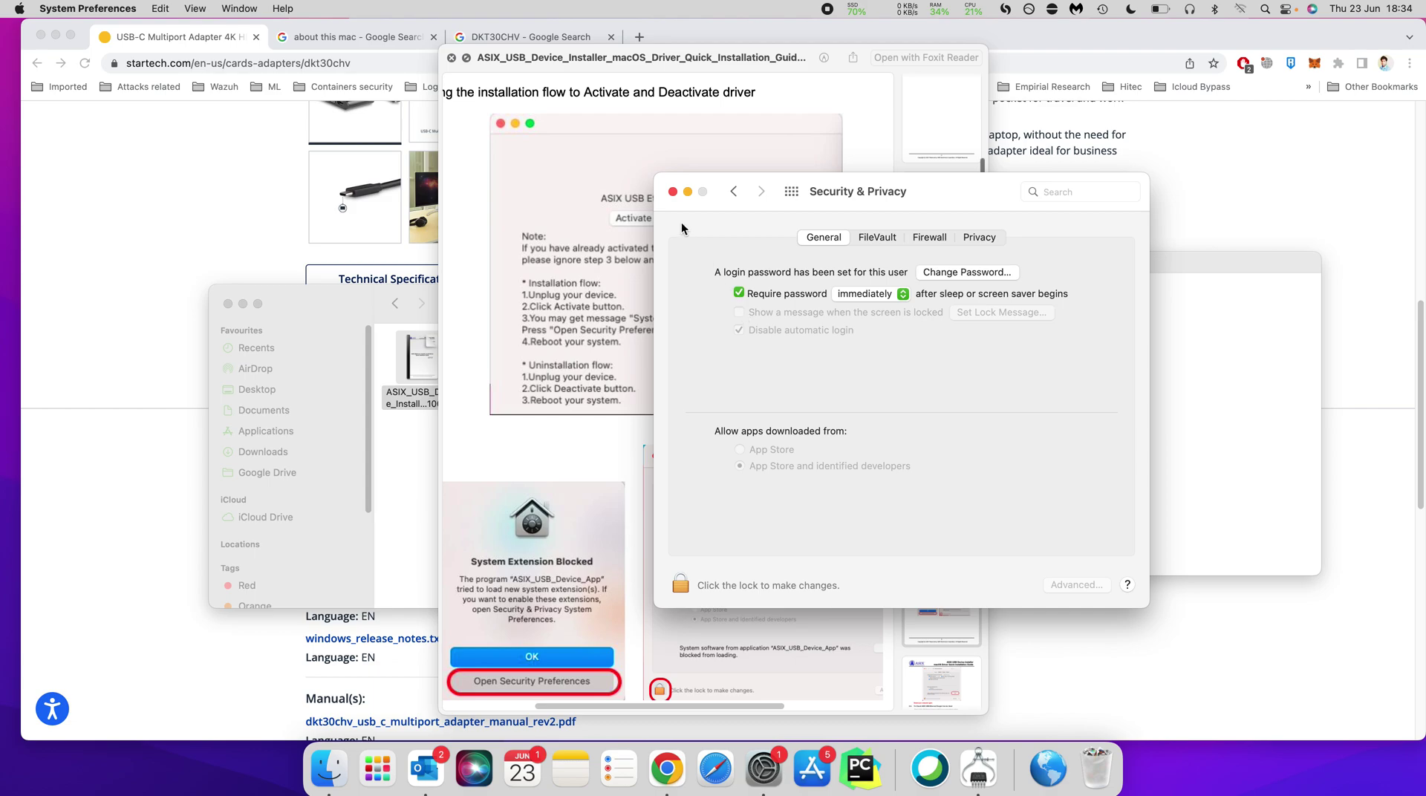
left_click(673, 192)
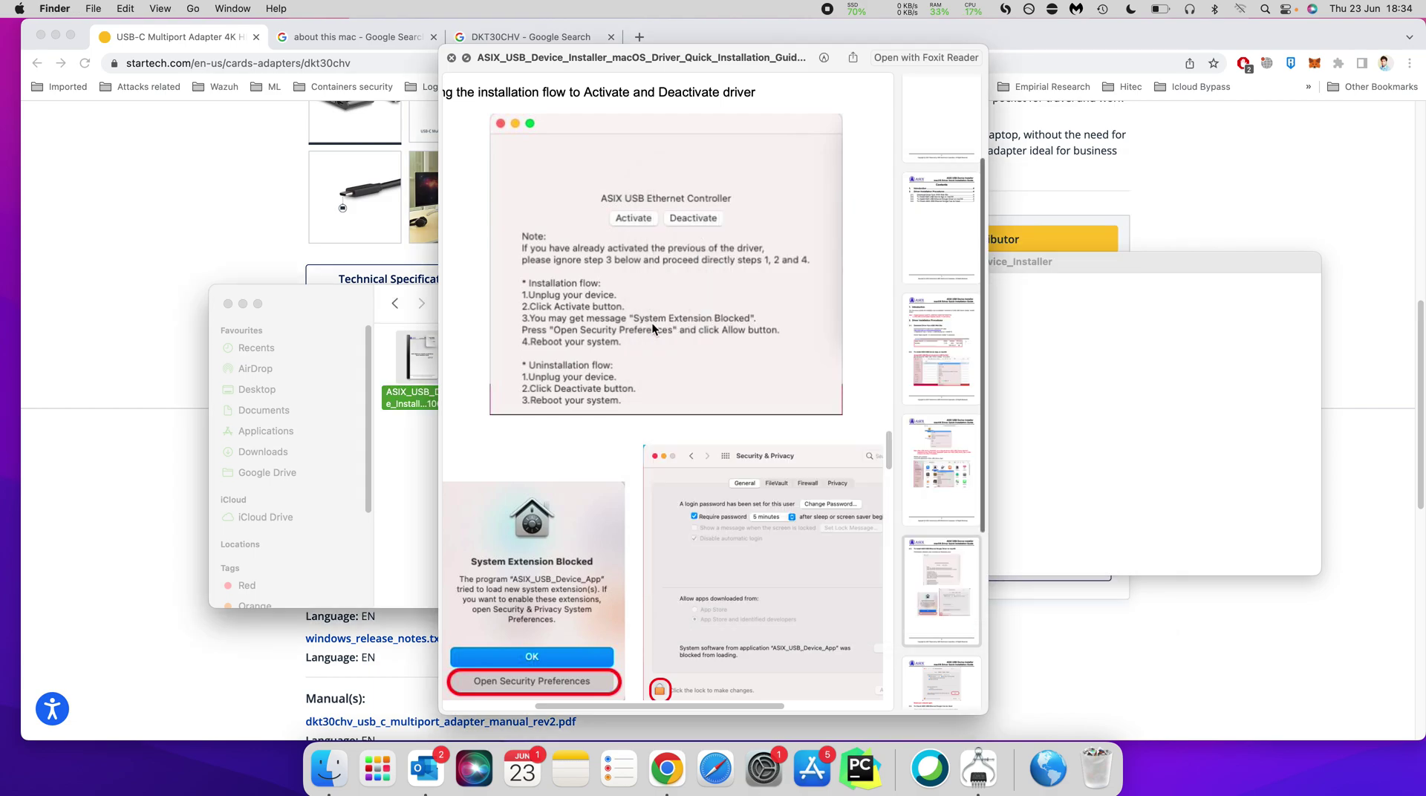